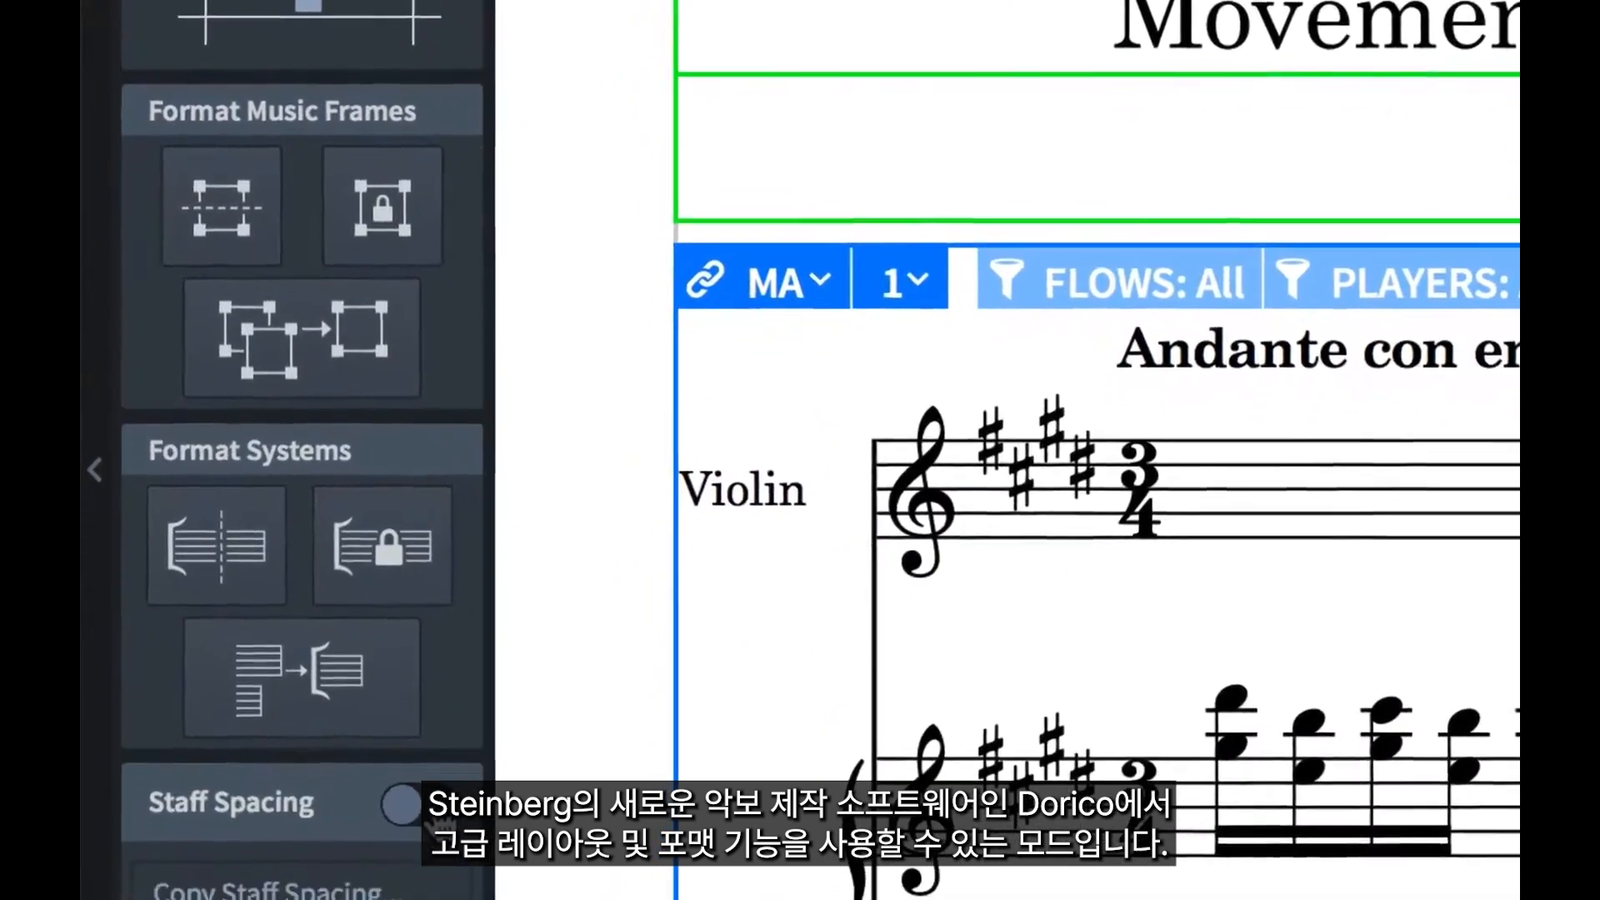
pyautogui.click(408, 877)
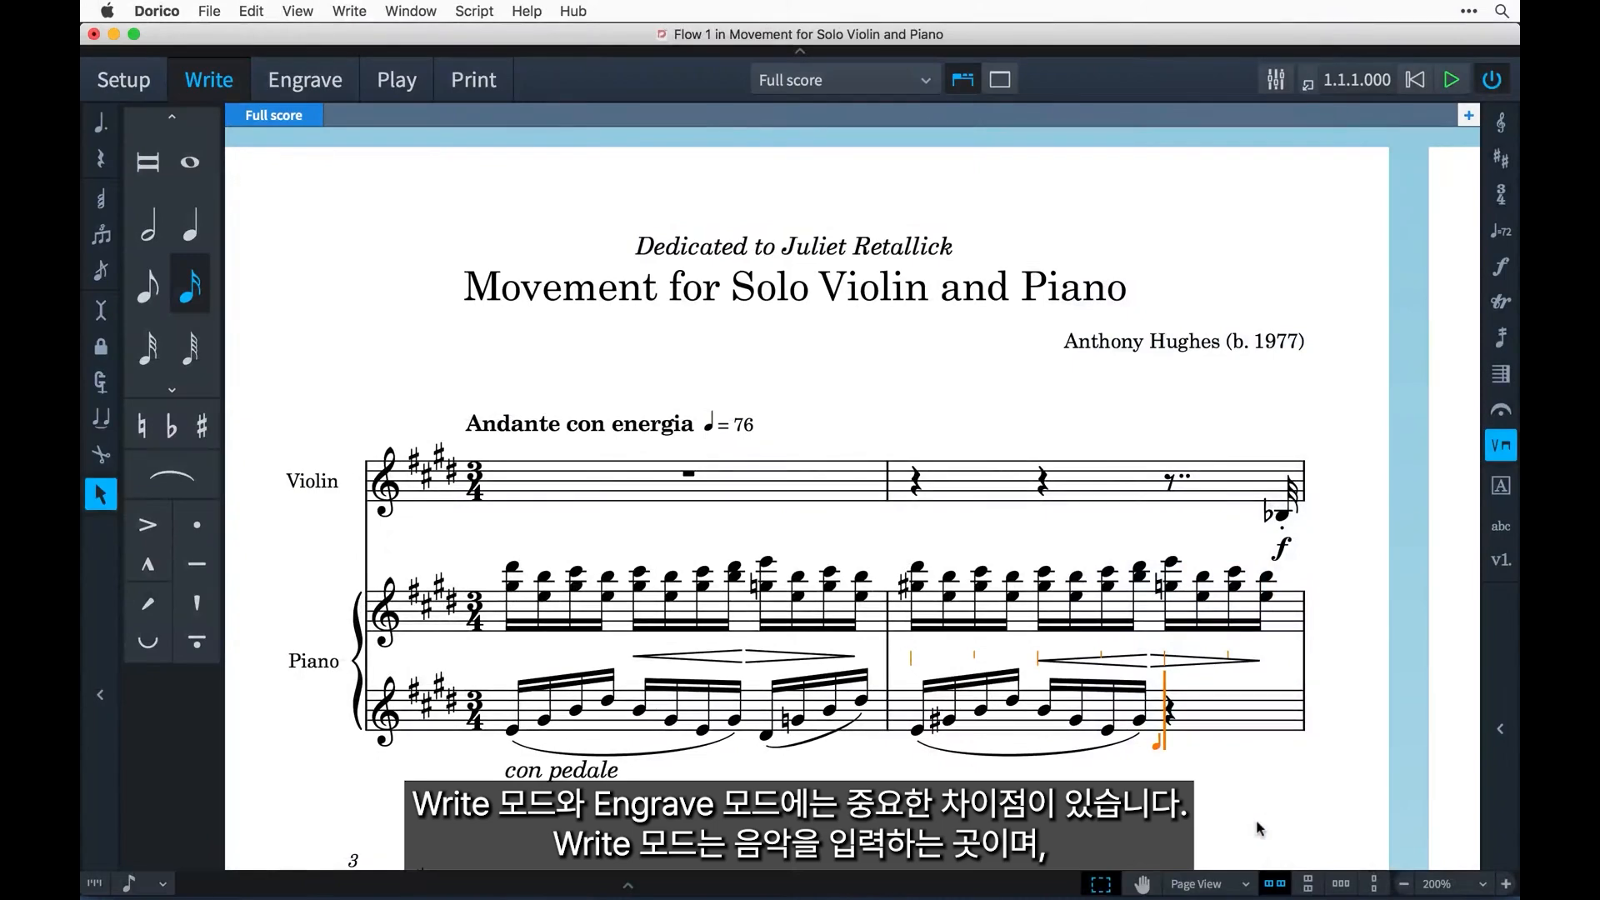
# Step: Enter the notes D, G natural, B and D in the last beat of bar 2 in the piano's lower staff
pyautogui.press('d')
pyautogui.press('0')
pyautogui.press('g')
pyautogui.press('b')
pyautogui.press('d')
pyautogui.press('Escape')
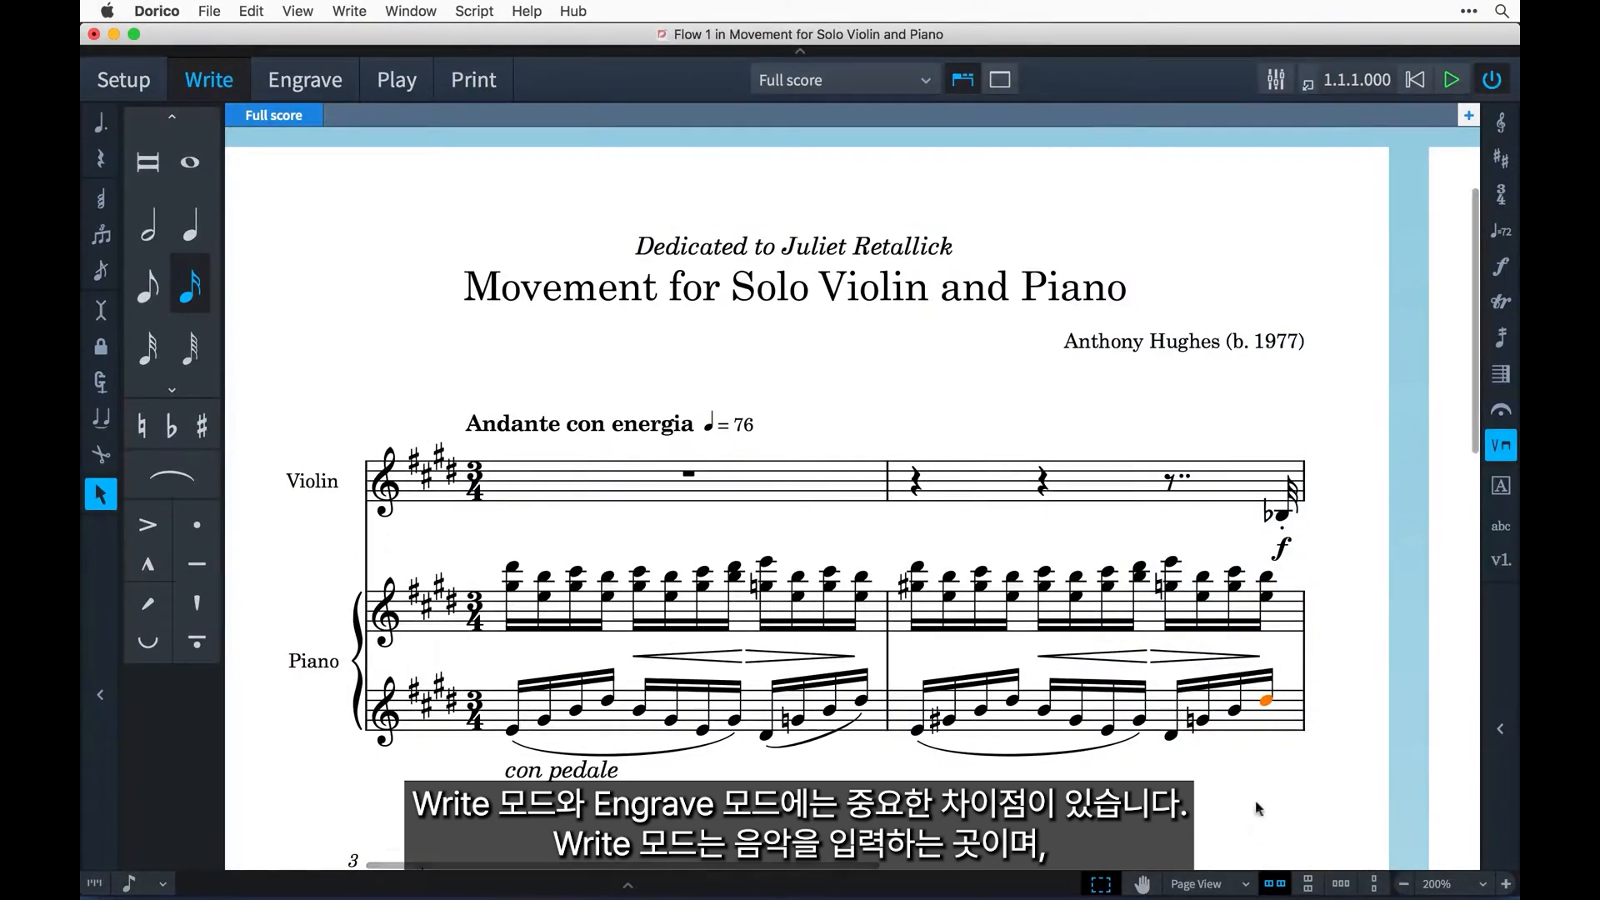
# Step: Add a slur over all the notes of bar 1 and another over bar 2 in the piano's upper staff
pyautogui.click(741, 613)
pyautogui.press('s')
pyautogui.click(1024, 614)
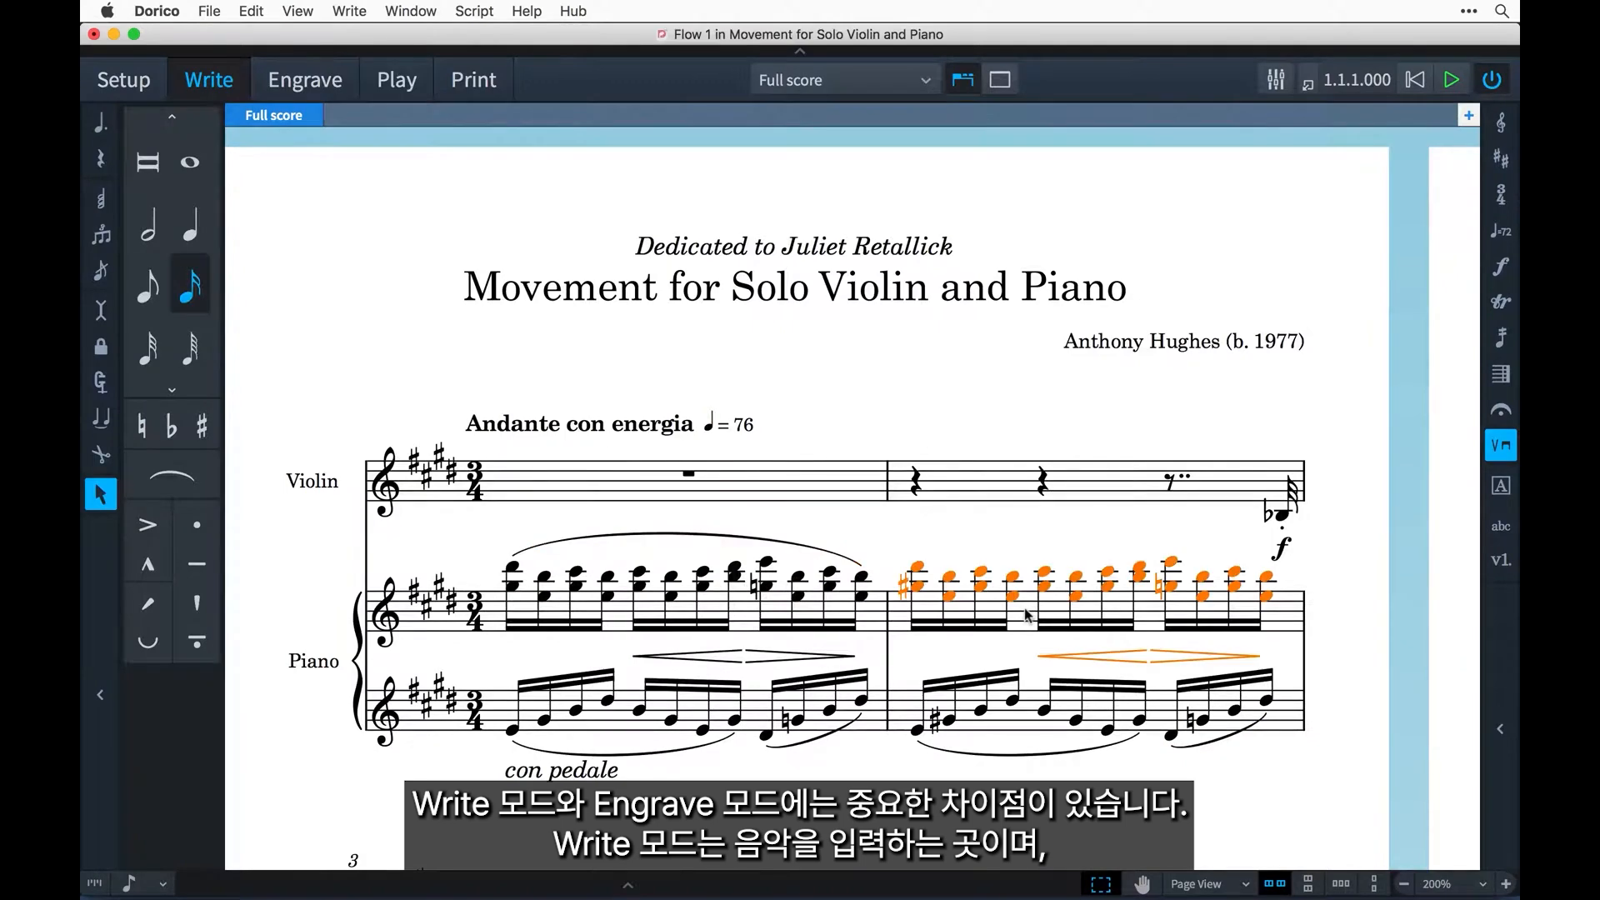
pyautogui.press('s')
# Step: Add a p dynamic to the first note of the piano's upper staff
pyautogui.click(513, 586)
pyautogui.hotkey('shift', 'd')
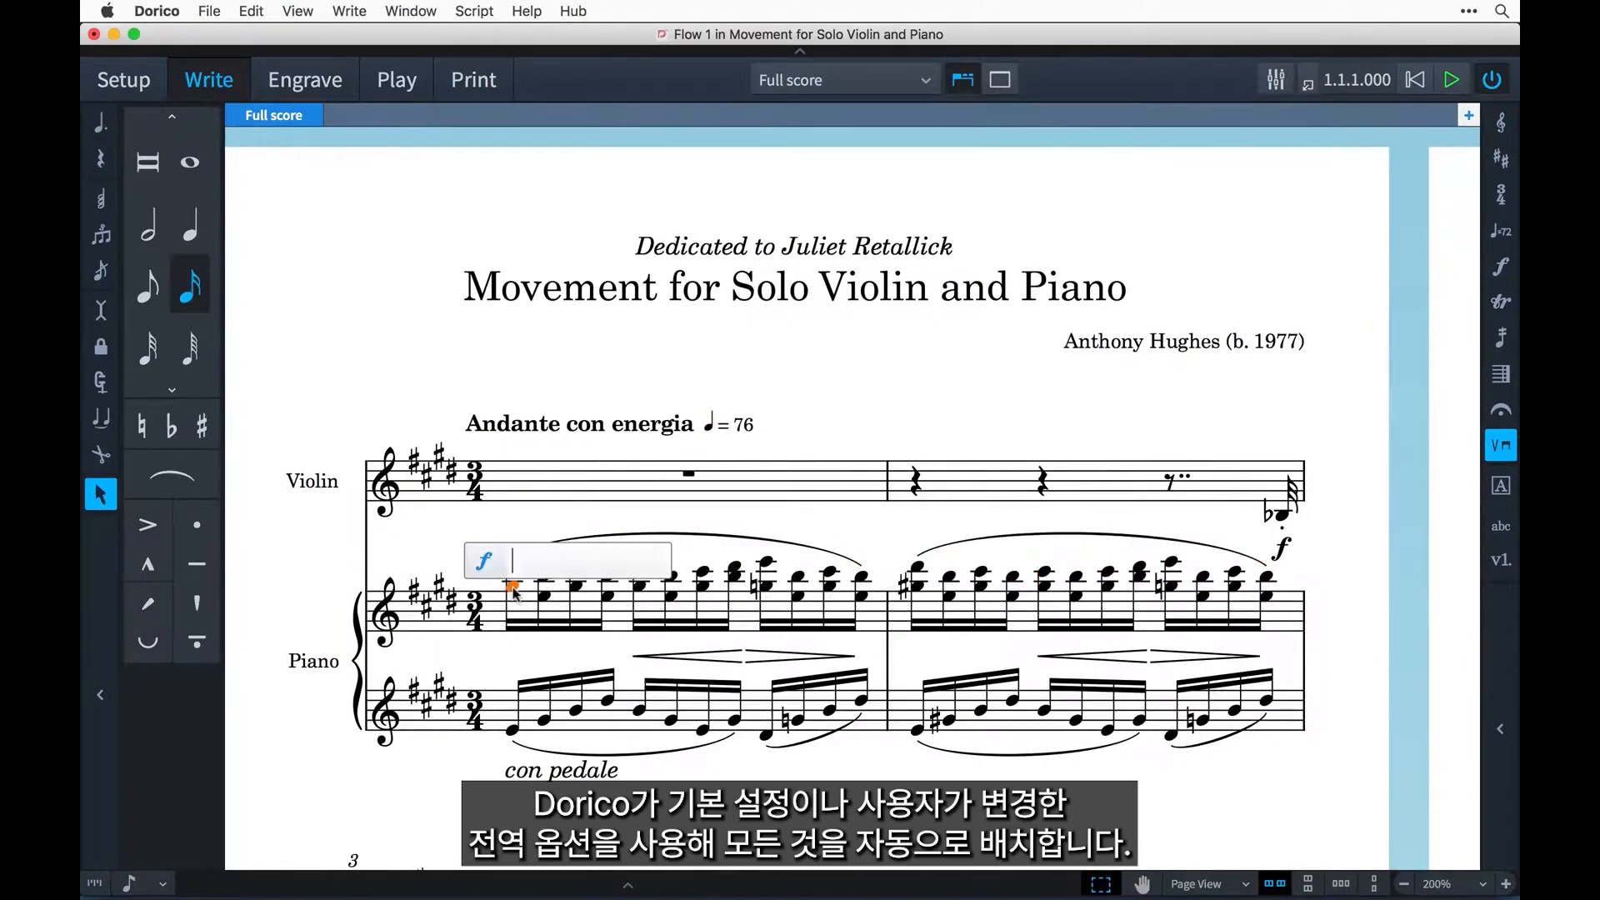
pyautogui.write('p')
pyautogui.press('Return')
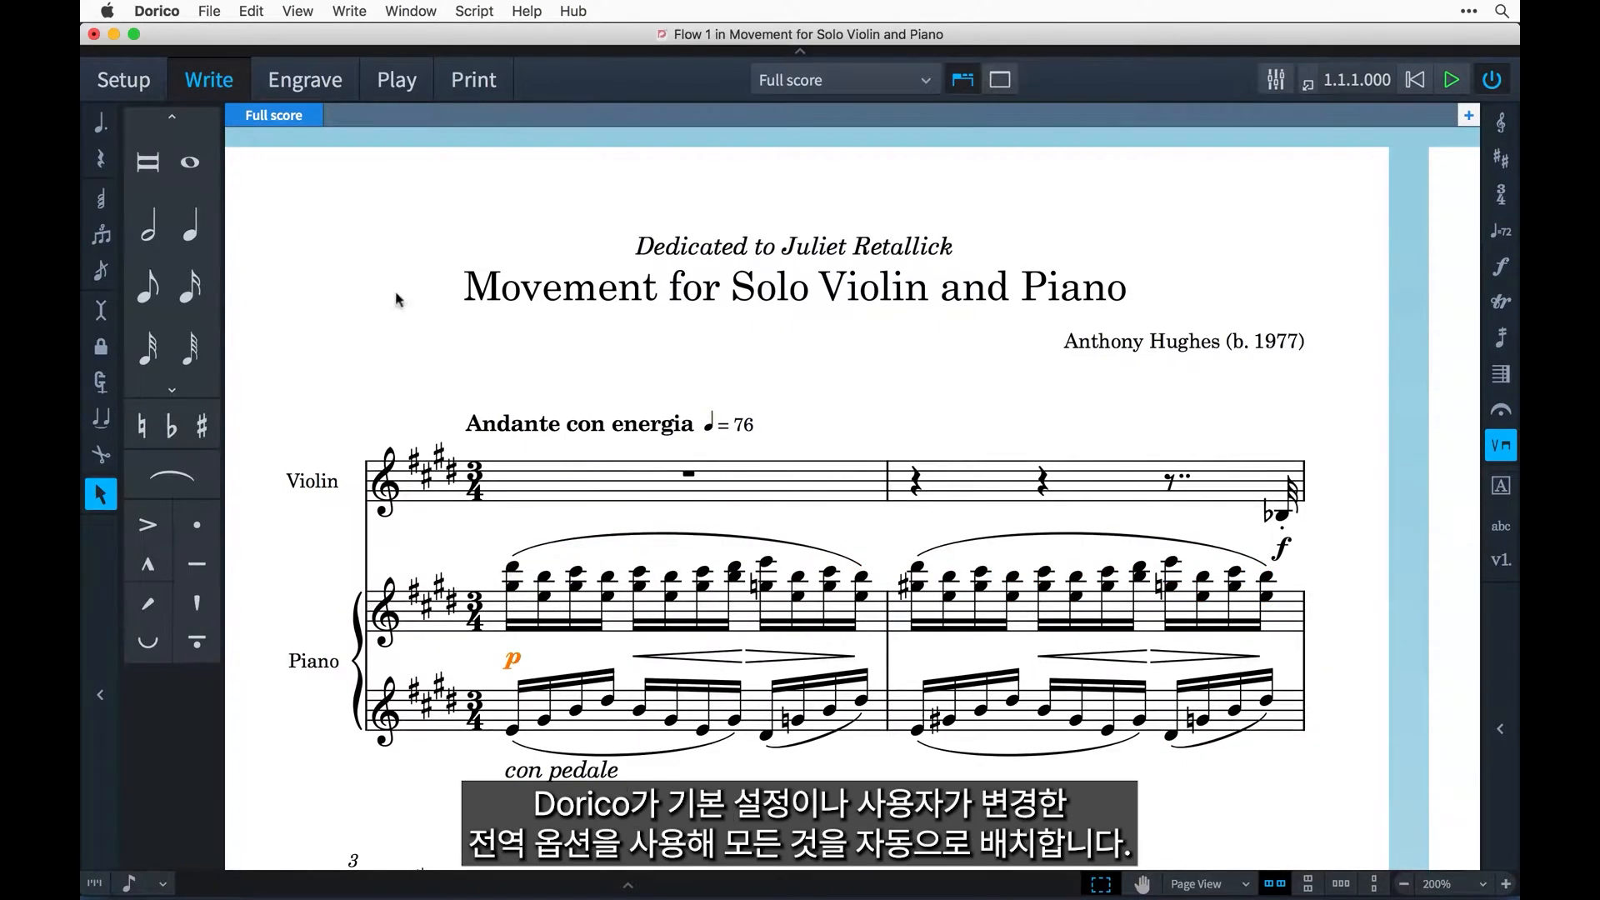
# Step: Switch to Engrave mode and slightly flatten both slurs above the piano's upper staff using the middle slur handle
pyautogui.click(342, 90)
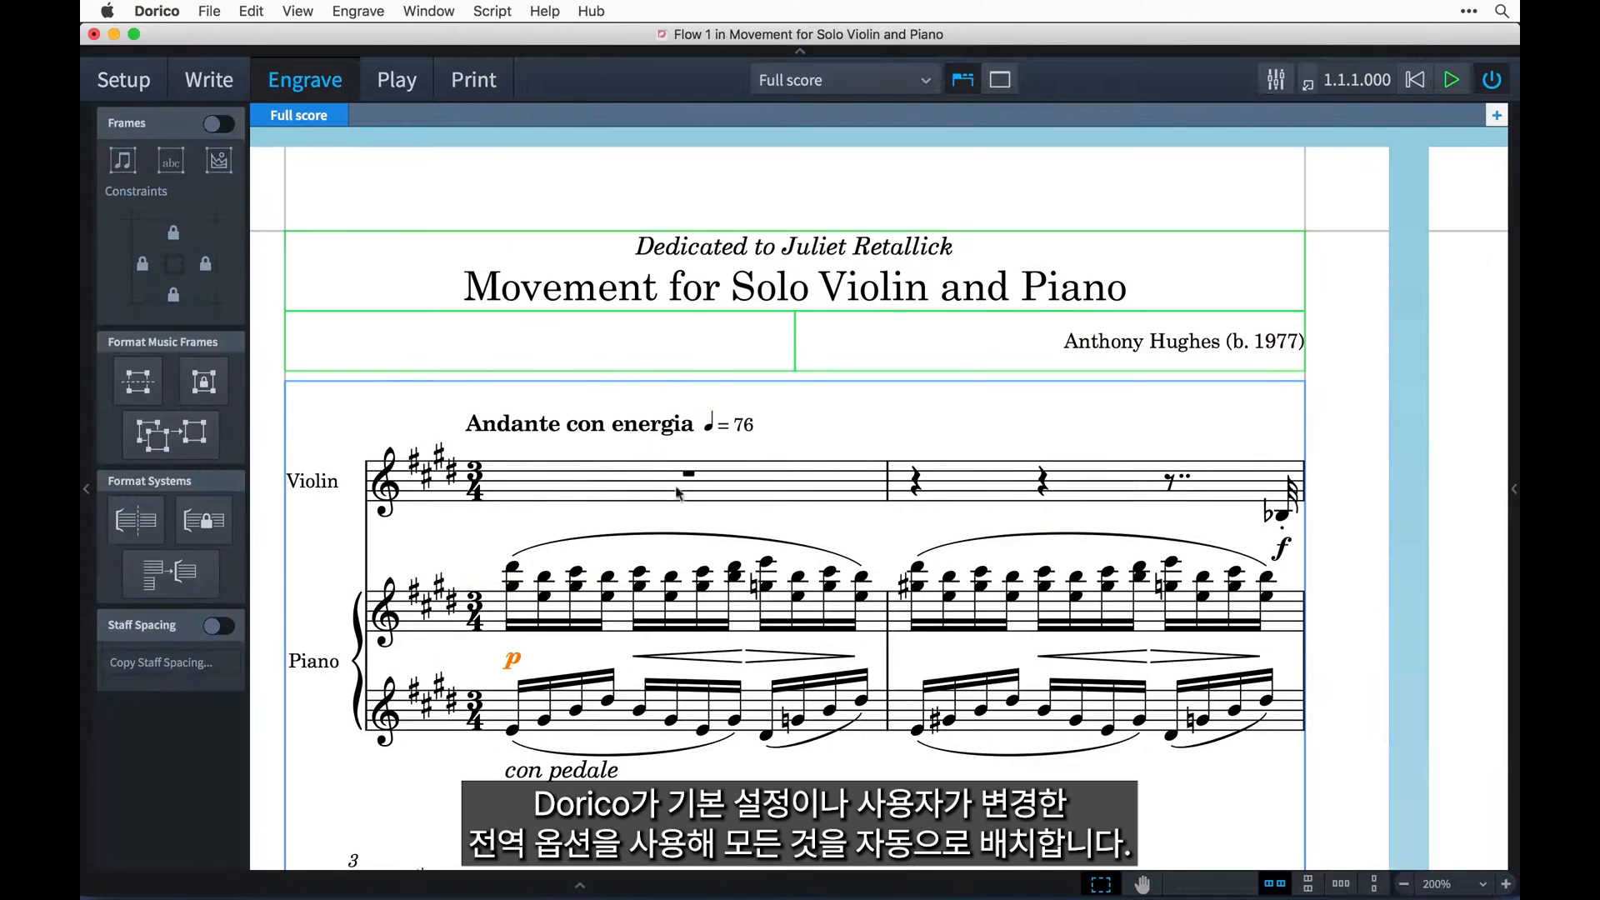
pyautogui.click(681, 534)
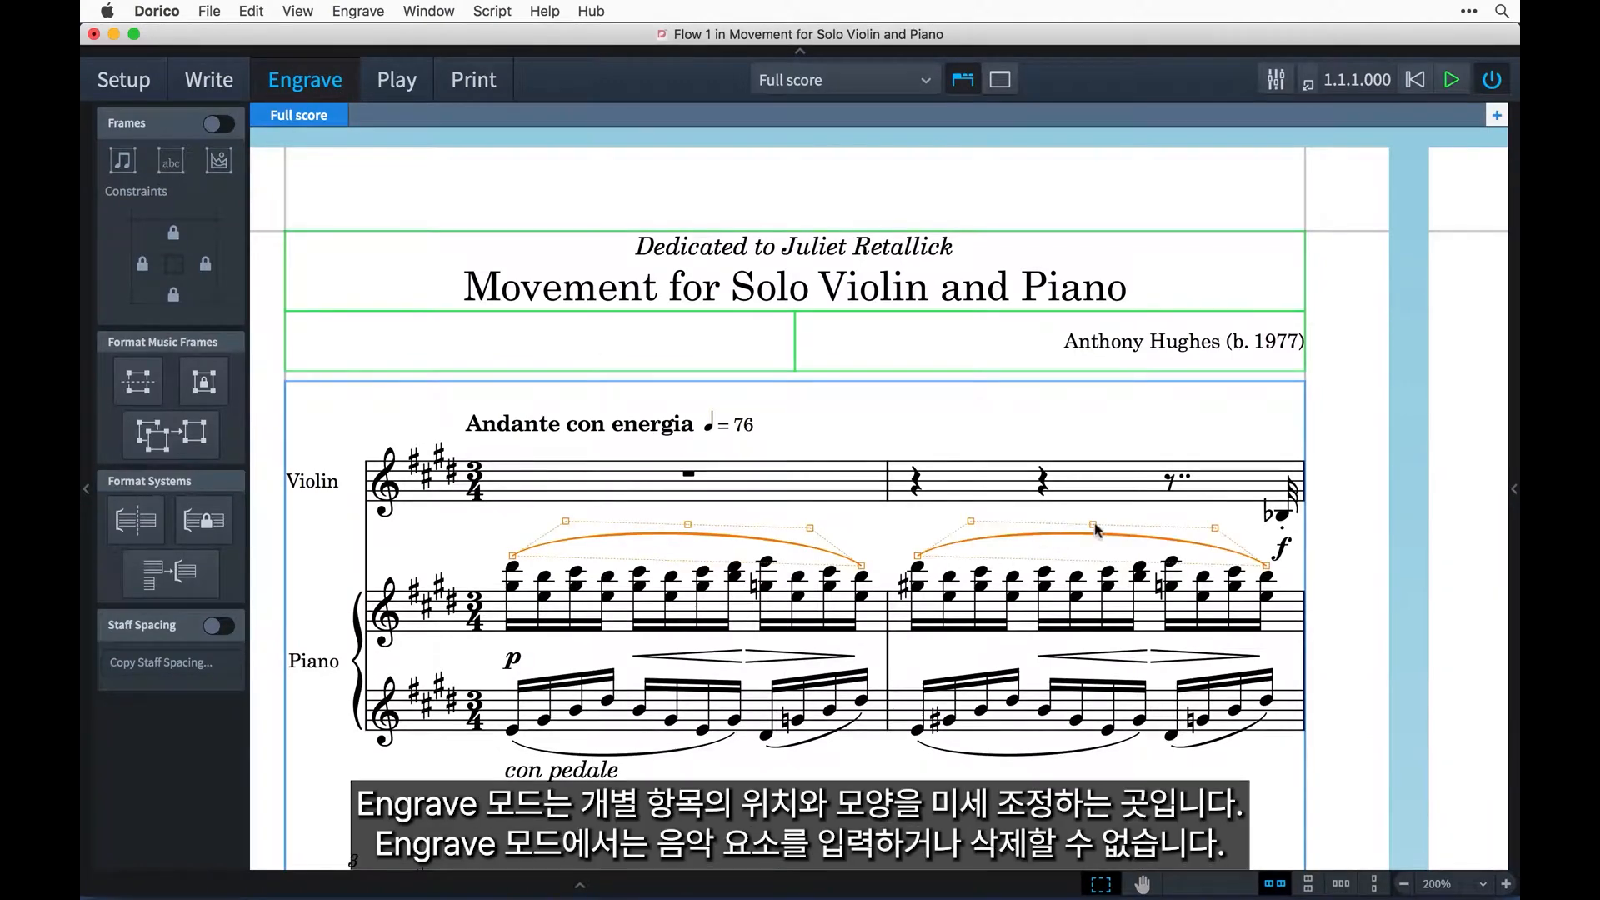
pyautogui.moveTo(687, 524); pyautogui.dragTo(688, 532)
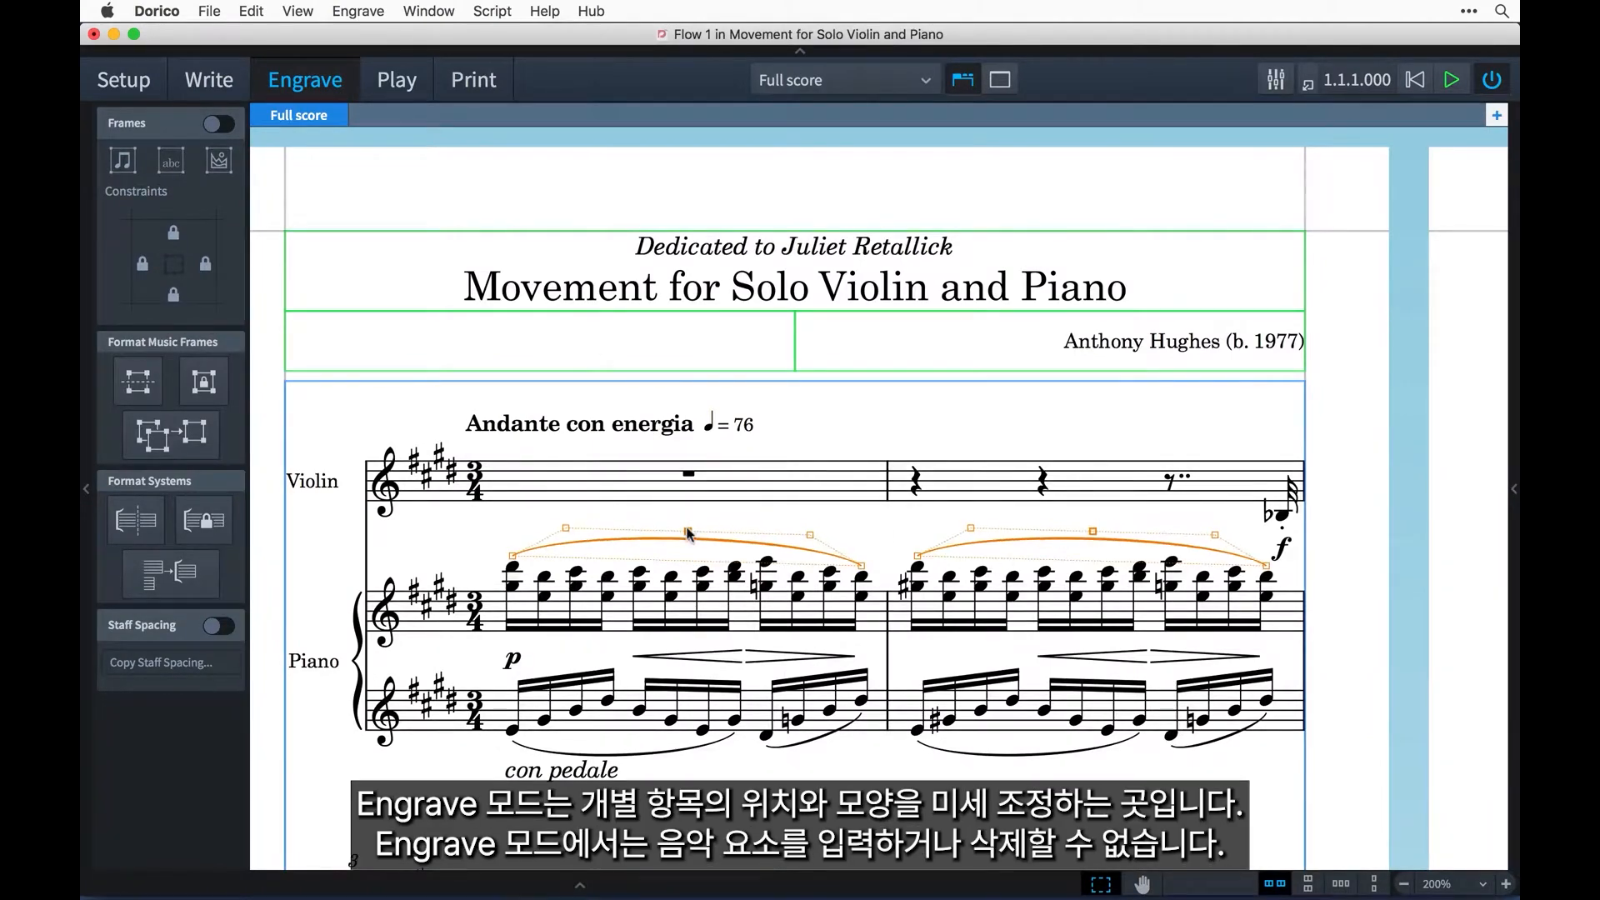
# Step: Enable staff spacing and move the piano's upper staff slightly down
pyautogui.click(219, 626)
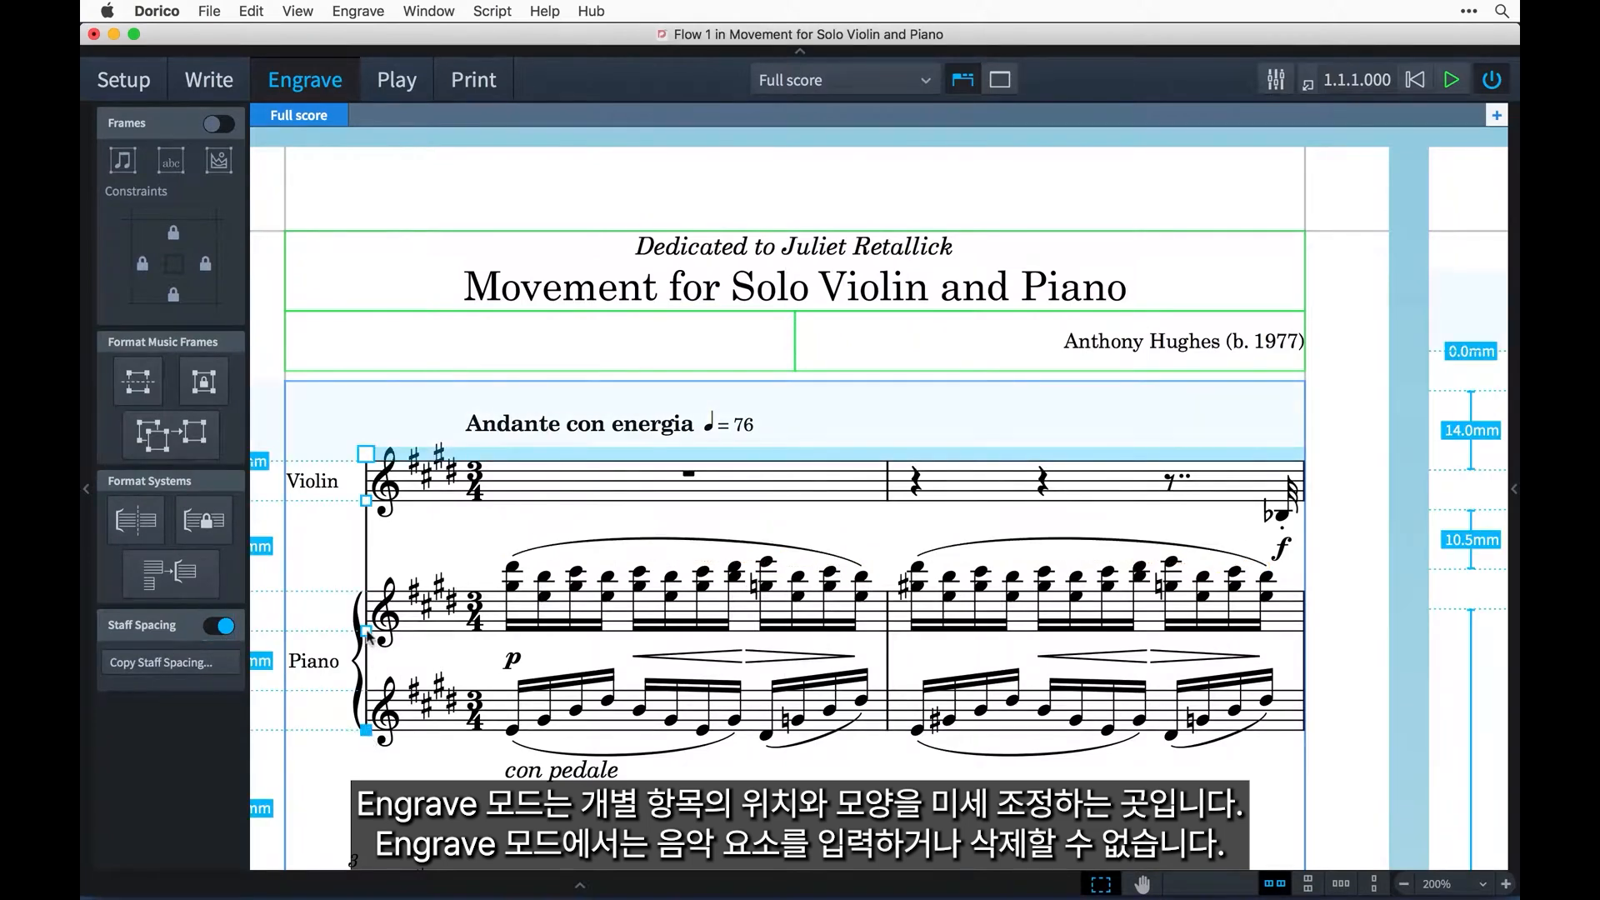
pyautogui.click(367, 632)
pyautogui.moveTo(367, 631); pyautogui.dragTo(367, 649)
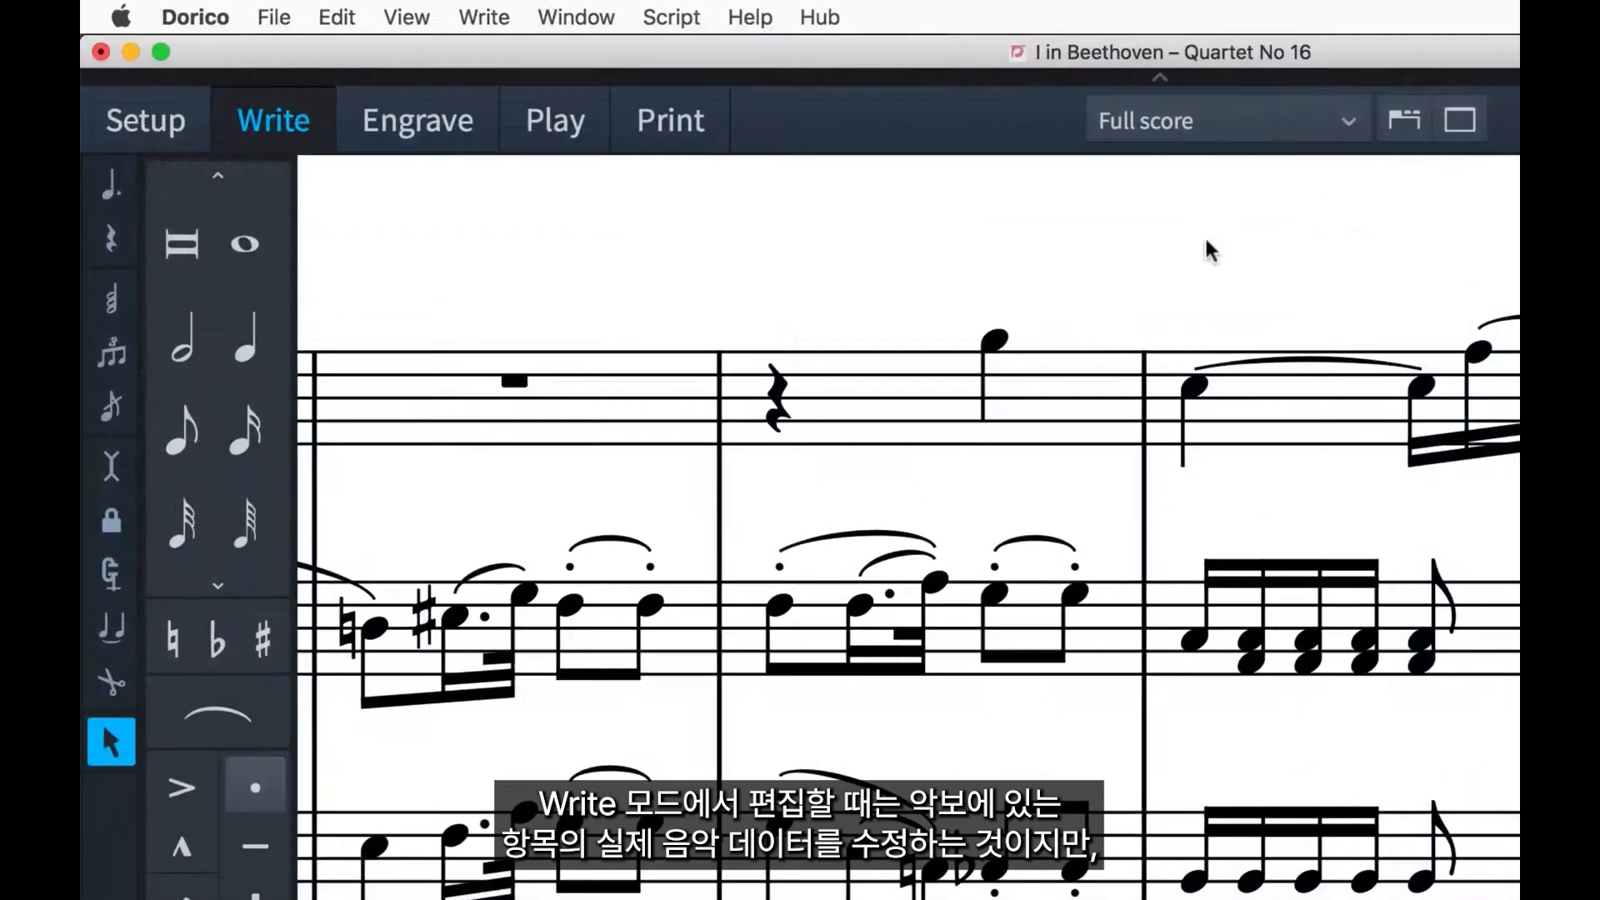
# Step: Add a slur from the top staff's lone quarter note into the next bar and a crescendo hairpin starting at that same note
pyautogui.click(994, 341)
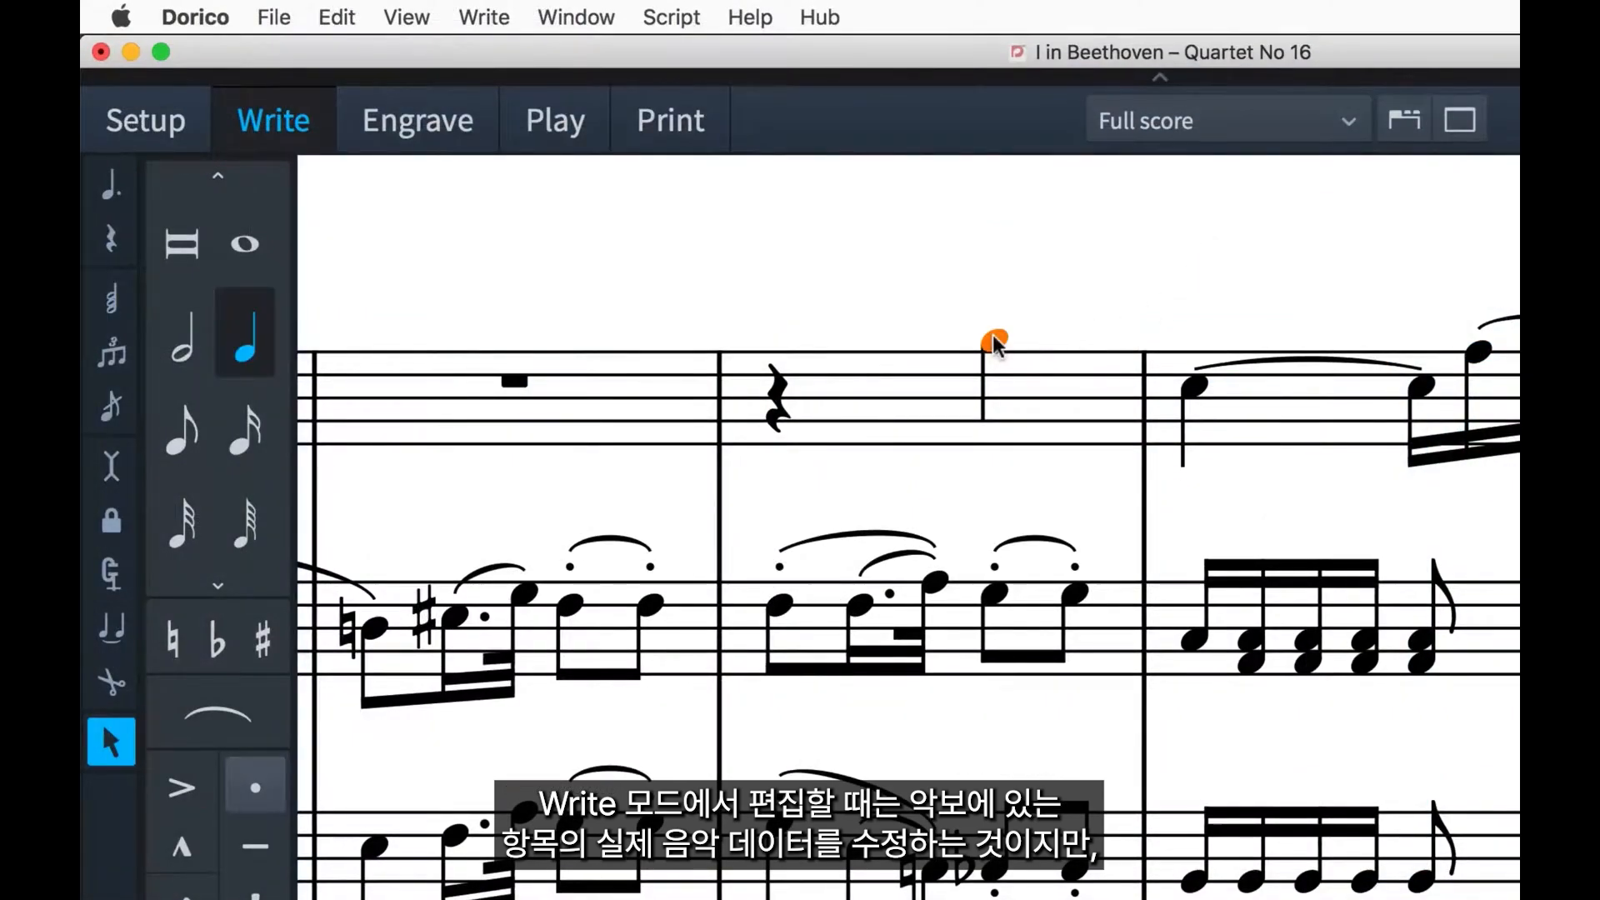
pyautogui.press('s')
pyautogui.click(995, 341)
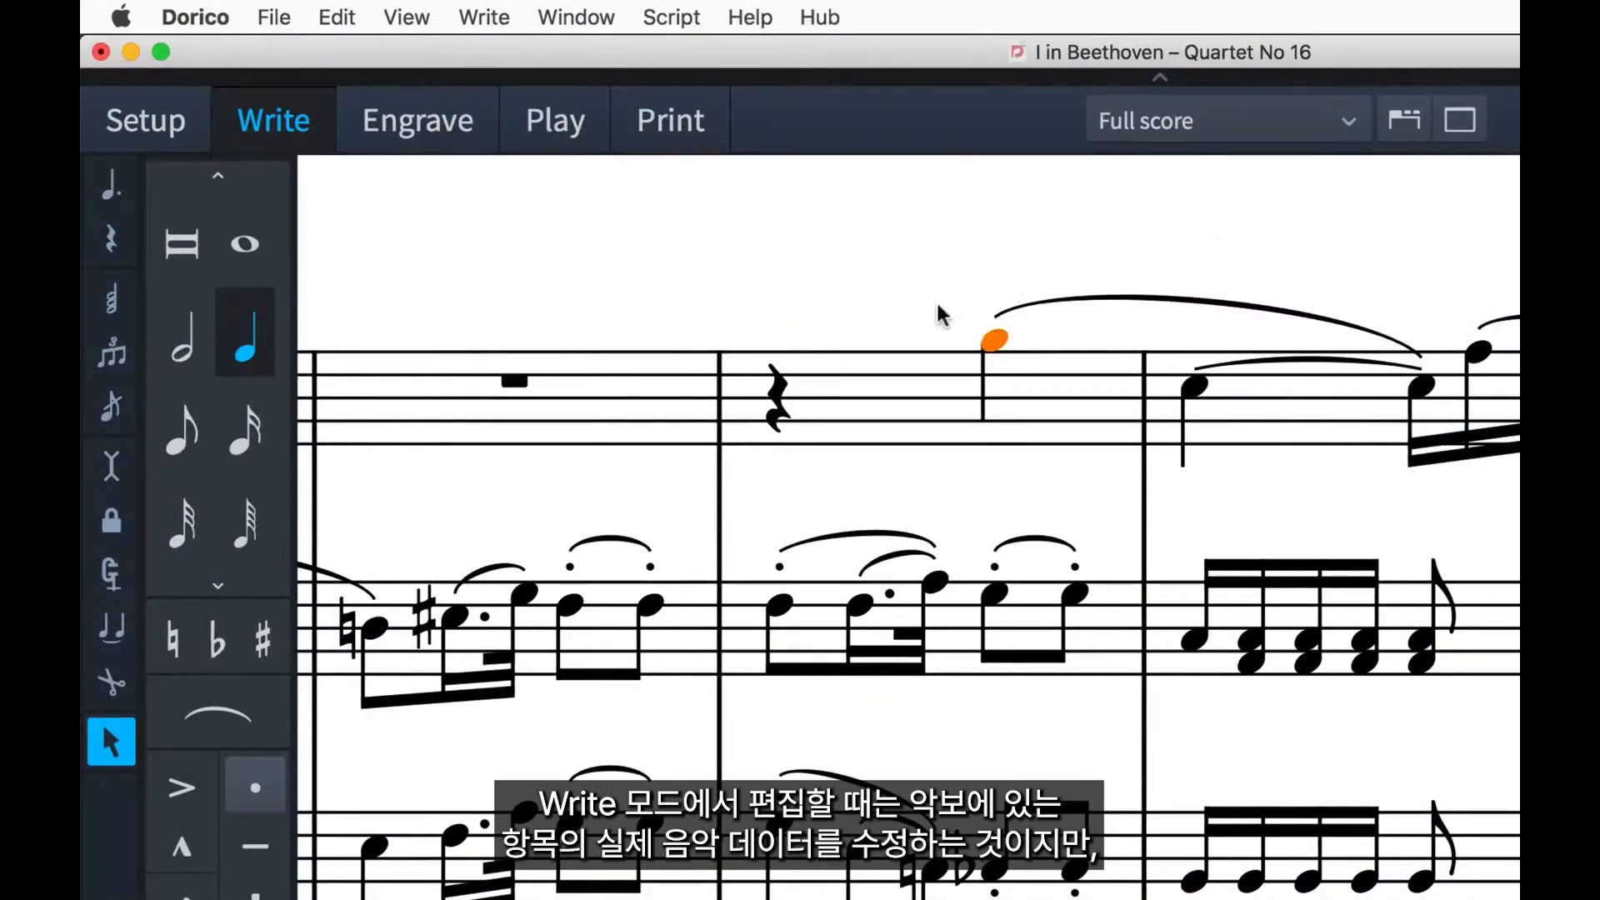
pyautogui.hotkey('shift', 'd')
pyautogui.write('<')
pyautogui.press('Return')
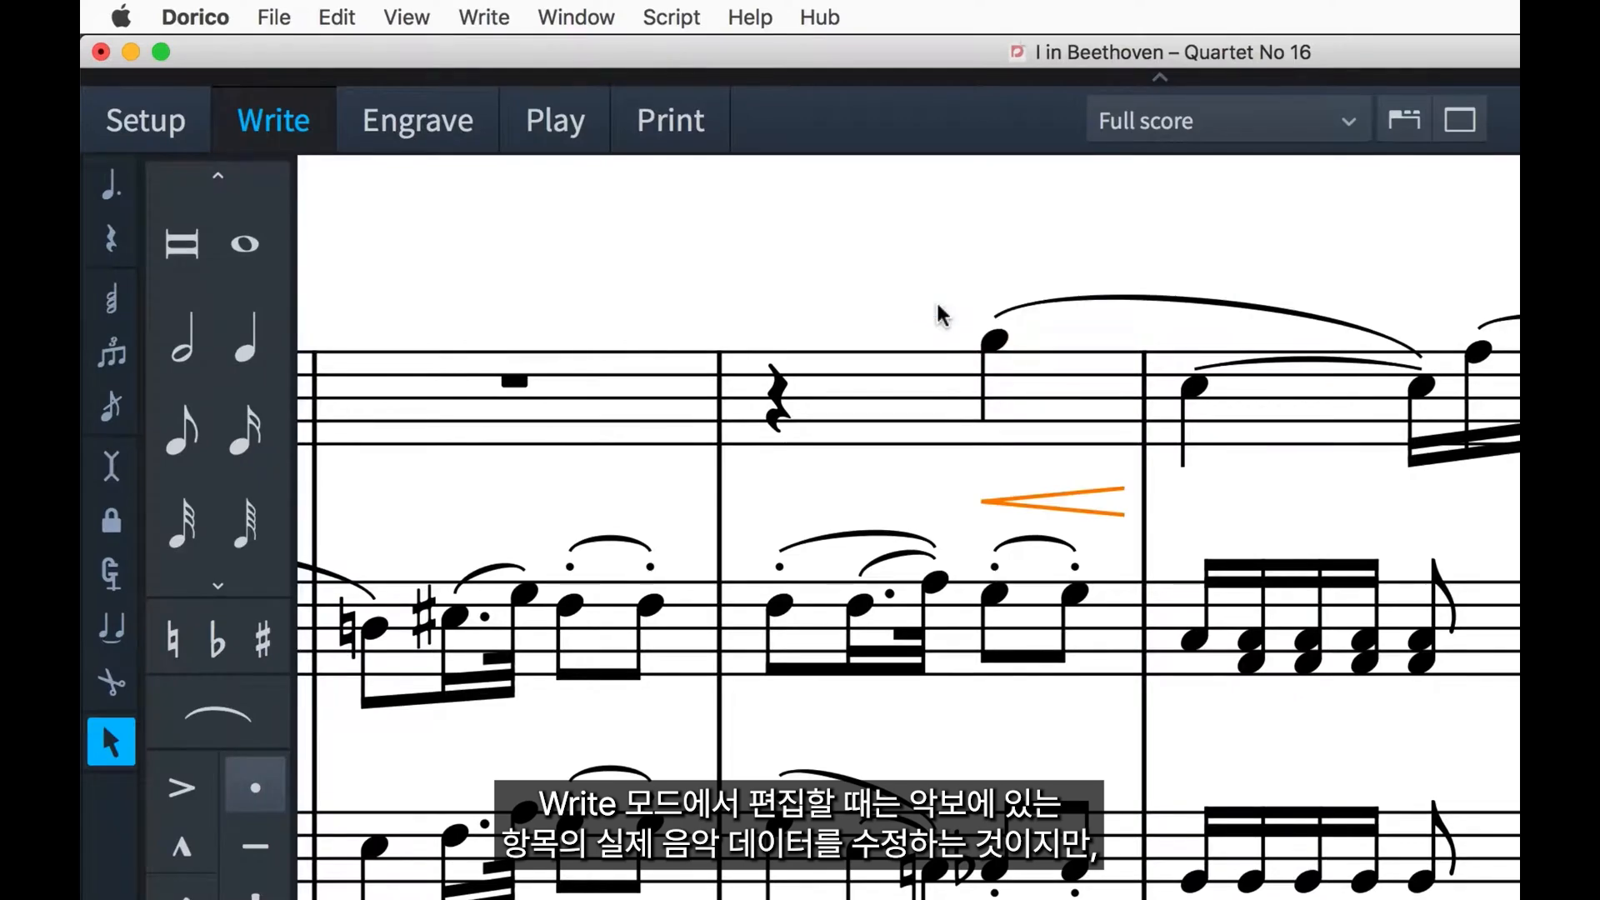
# Step: In Engrave mode, raise the new crescendo hairpin slightly and reshape the long slur above it with its middle handle
pyautogui.press('super+3')
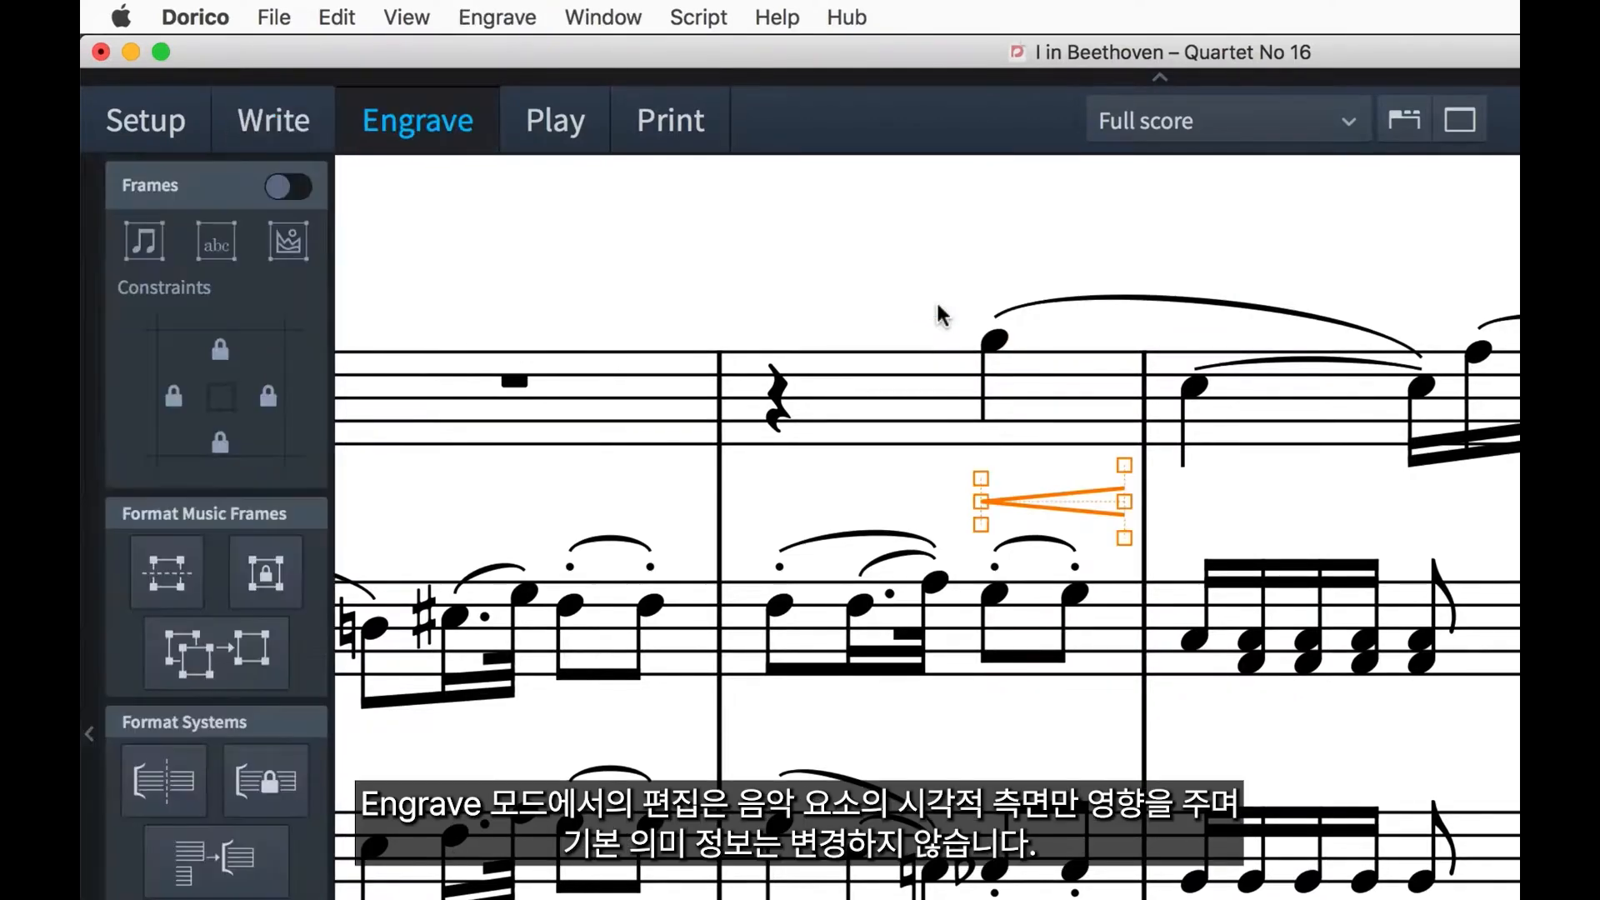
pyautogui.moveTo(1056, 501); pyautogui.dragTo(1058, 490)
pyautogui.click(1217, 298)
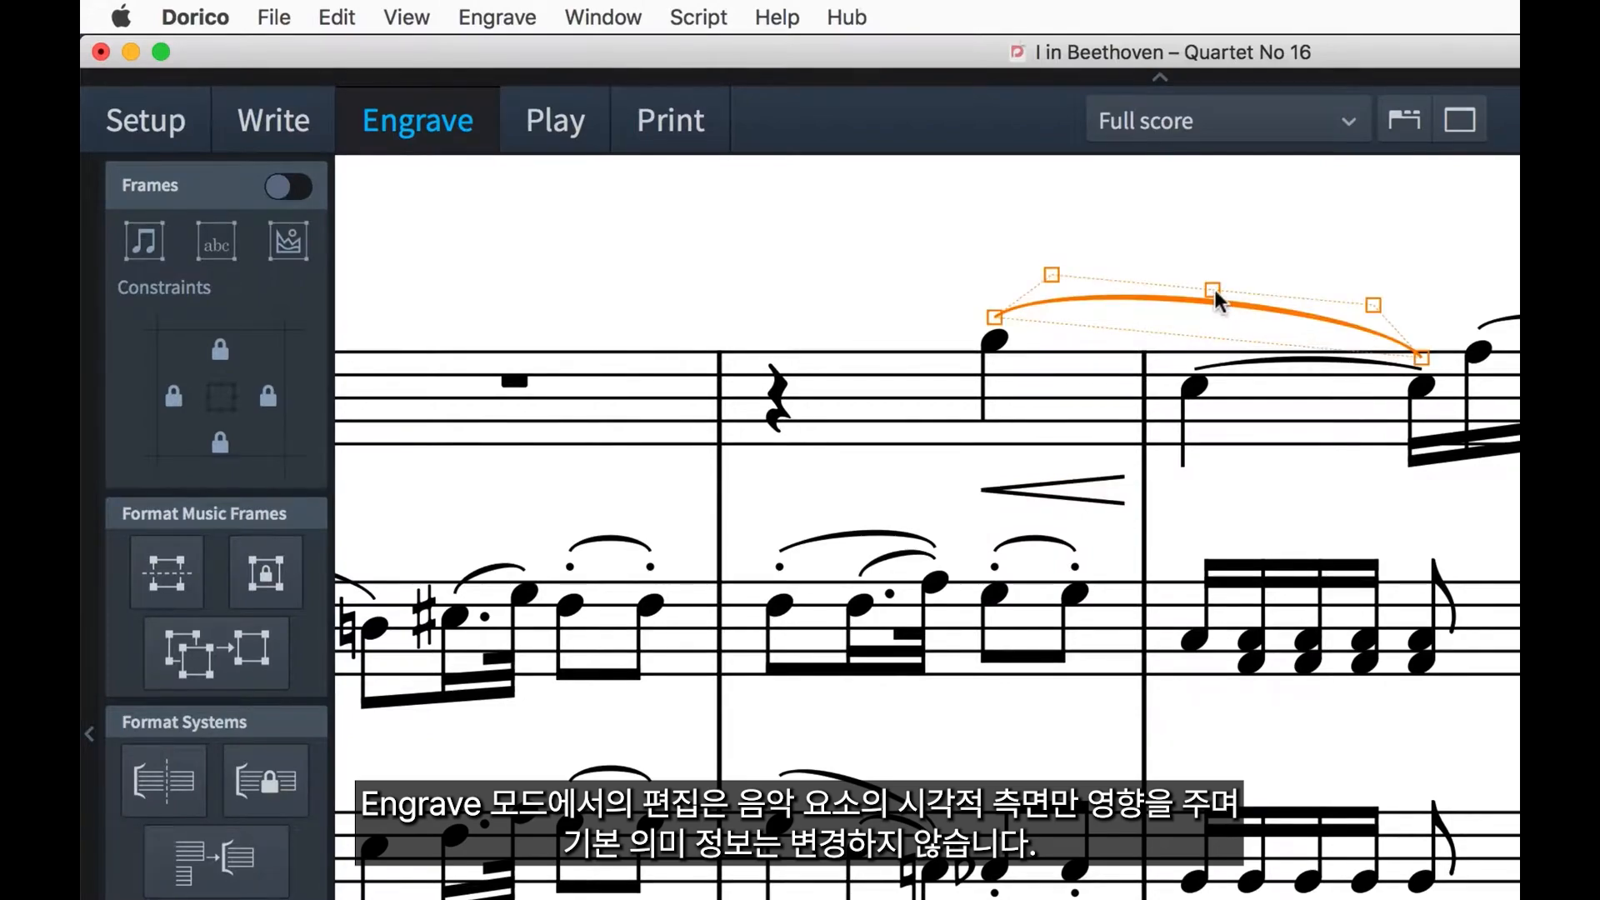
pyautogui.moveTo(1215, 290); pyautogui.dragTo(1218, 286)
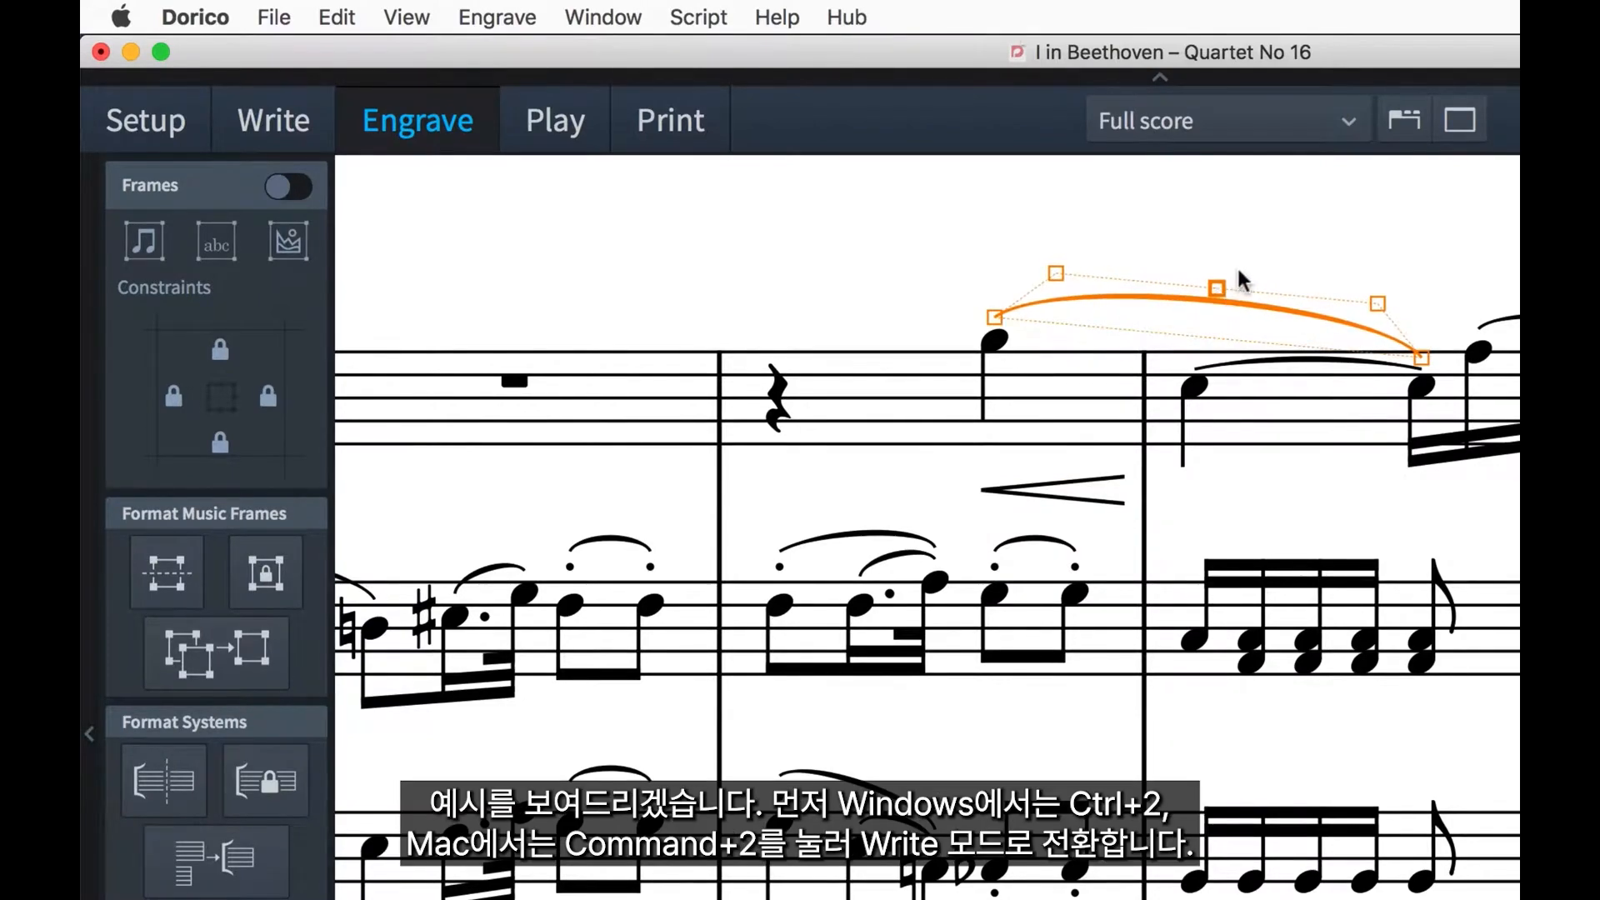
pyautogui.press('Escape')
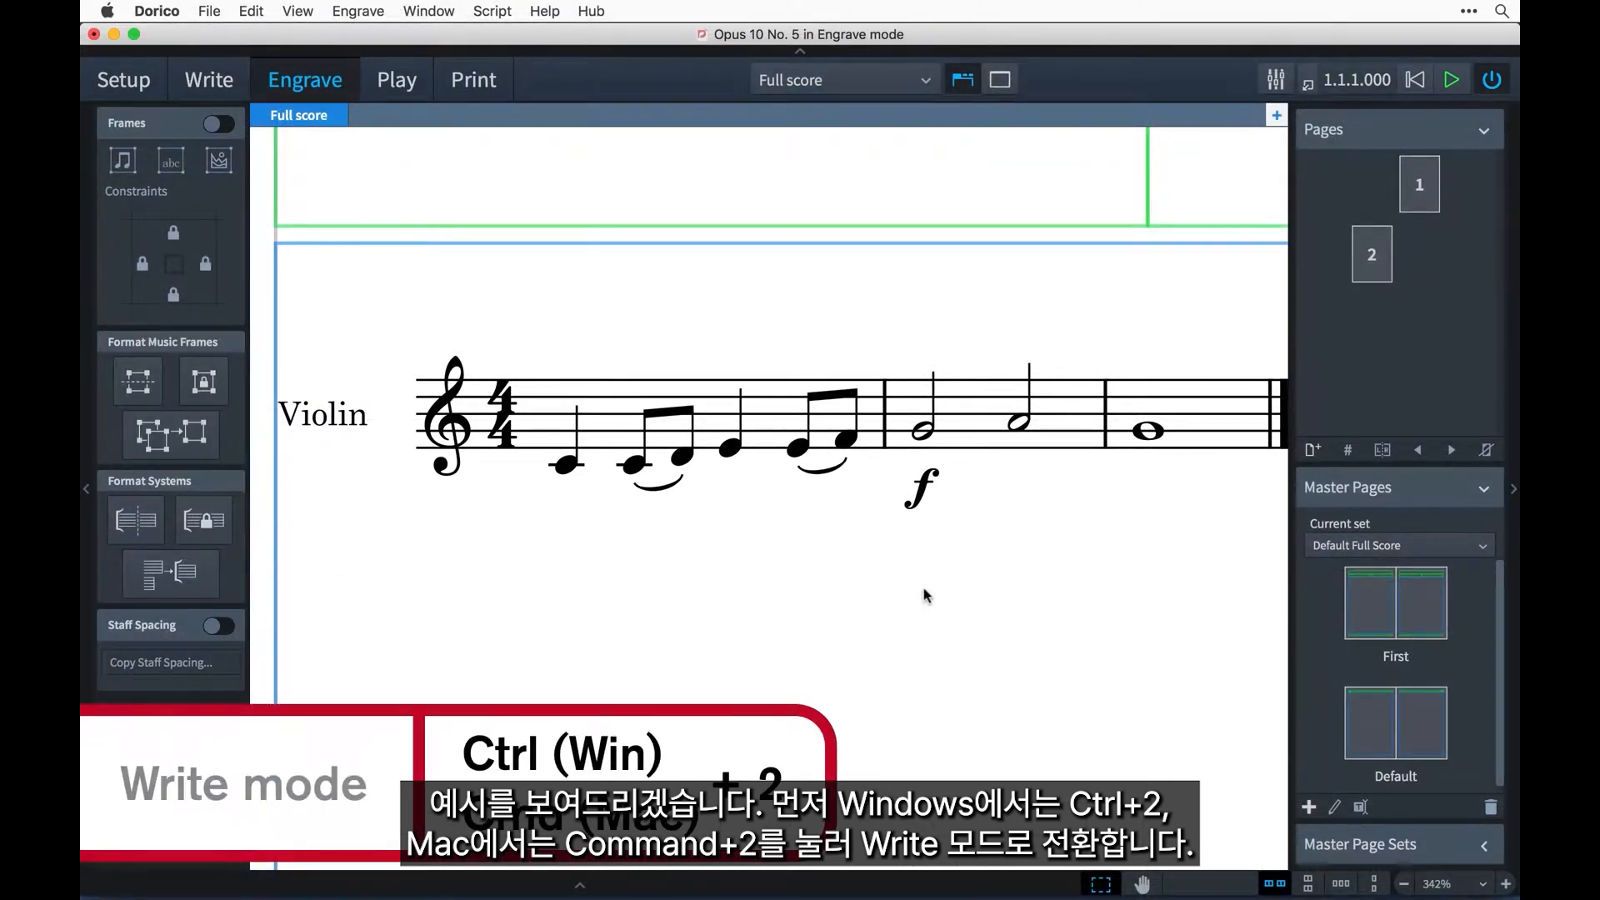
# Step: In Write mode, cut the forte from the G half note in bar 2 and paste it onto the first C of bar 1
pyautogui.press('super+2')
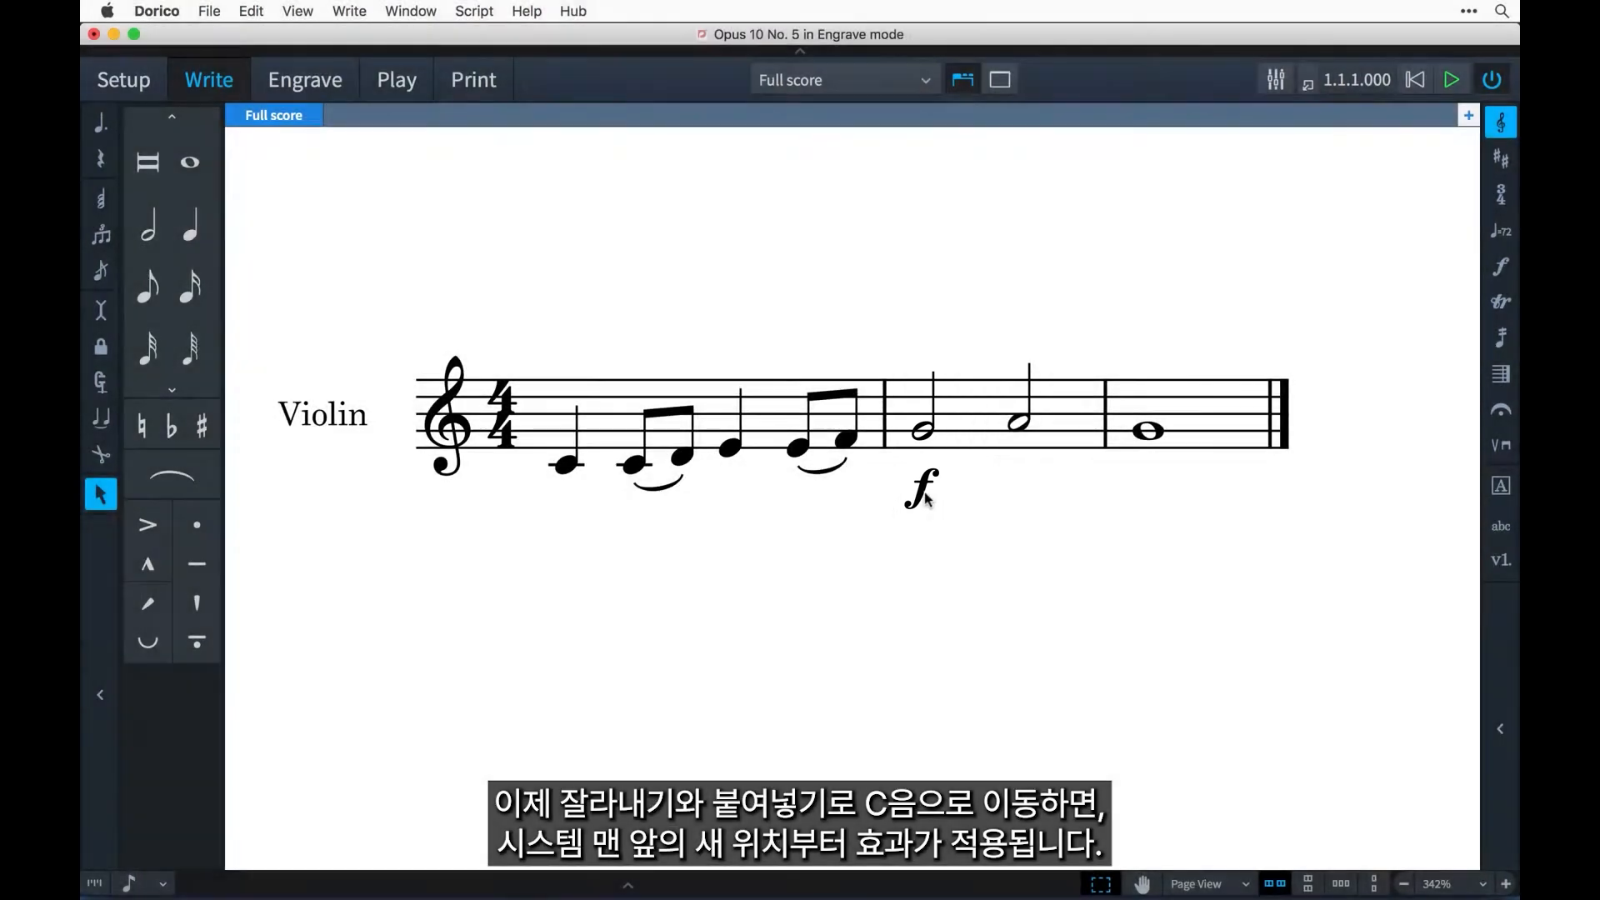
pyautogui.click(921, 490)
pyautogui.rightClick(923, 496)
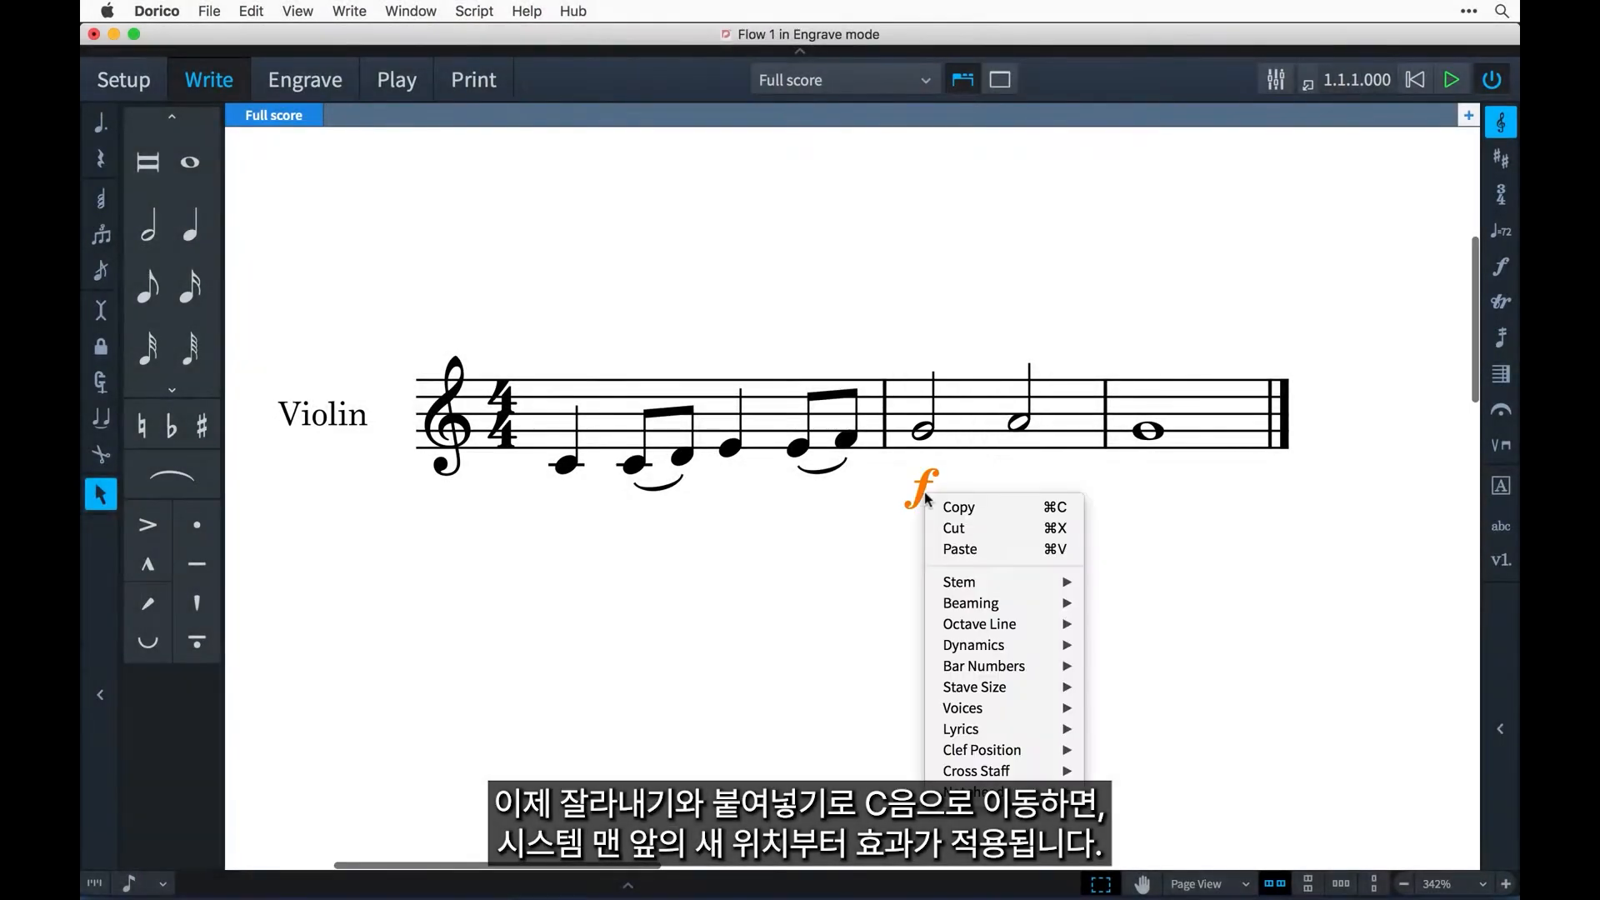
pyautogui.click(957, 528)
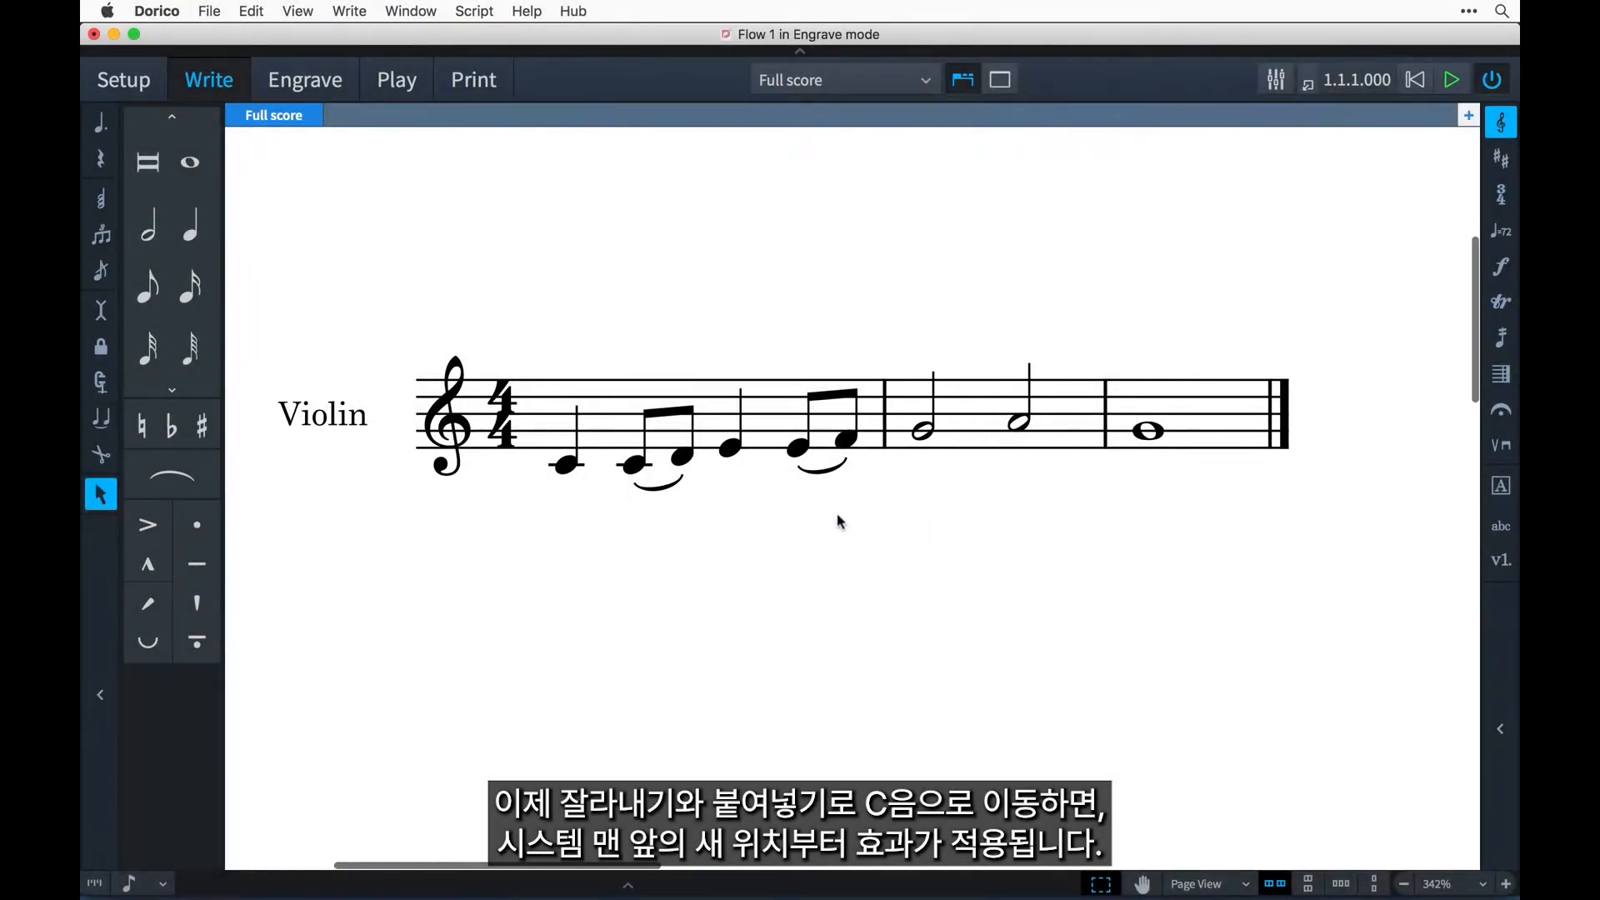
pyautogui.click(566, 466)
pyautogui.rightClick(566, 469)
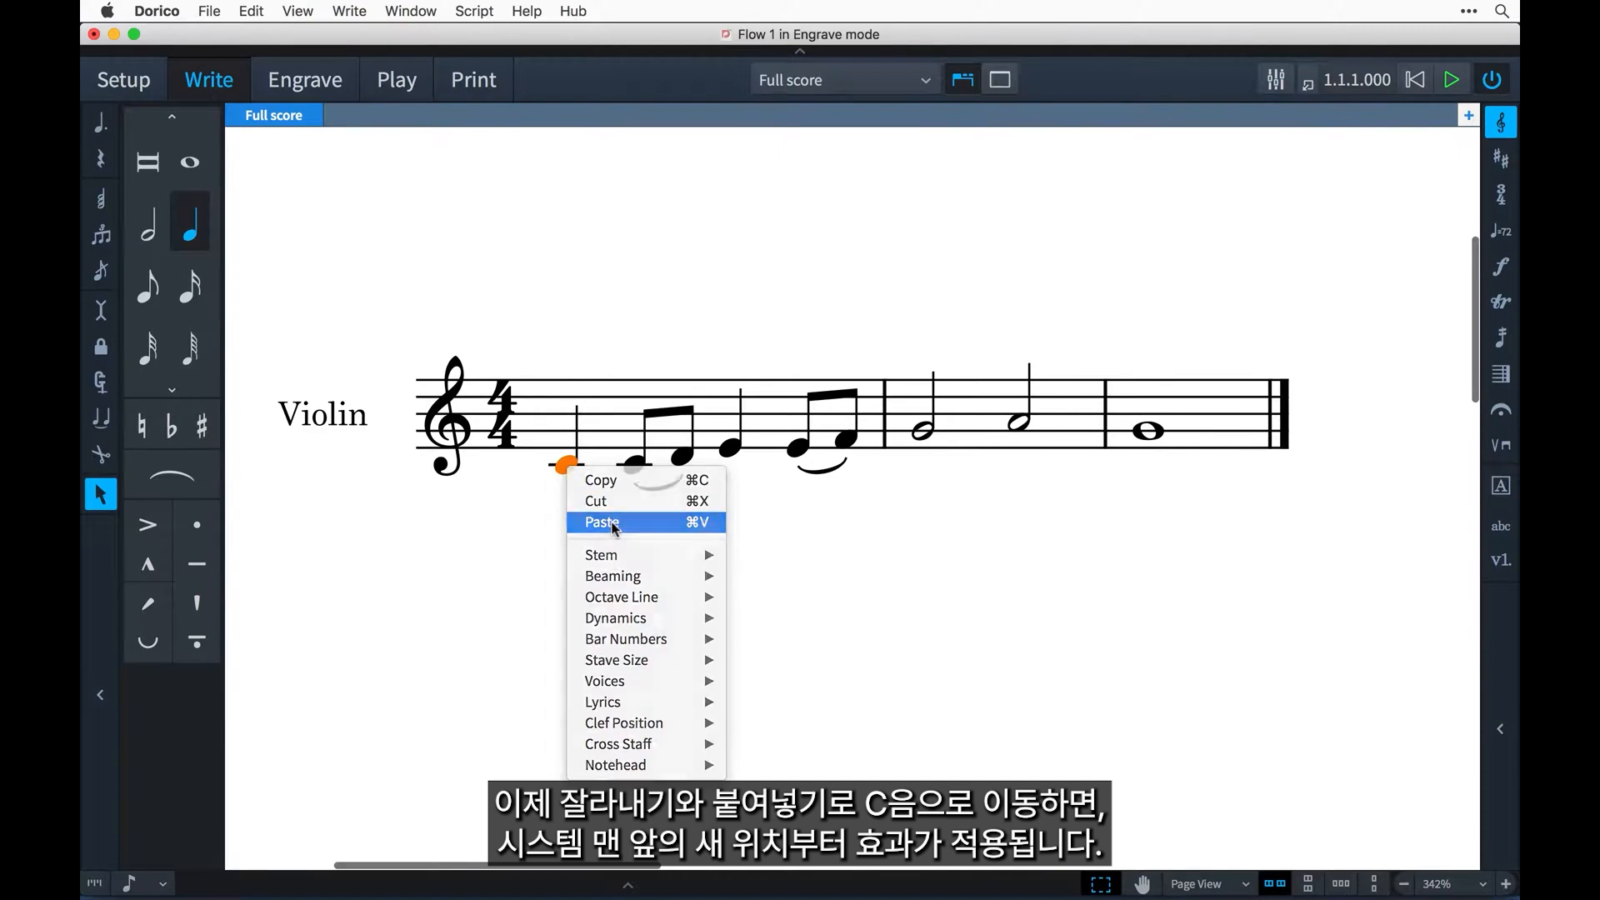
pyautogui.click(613, 526)
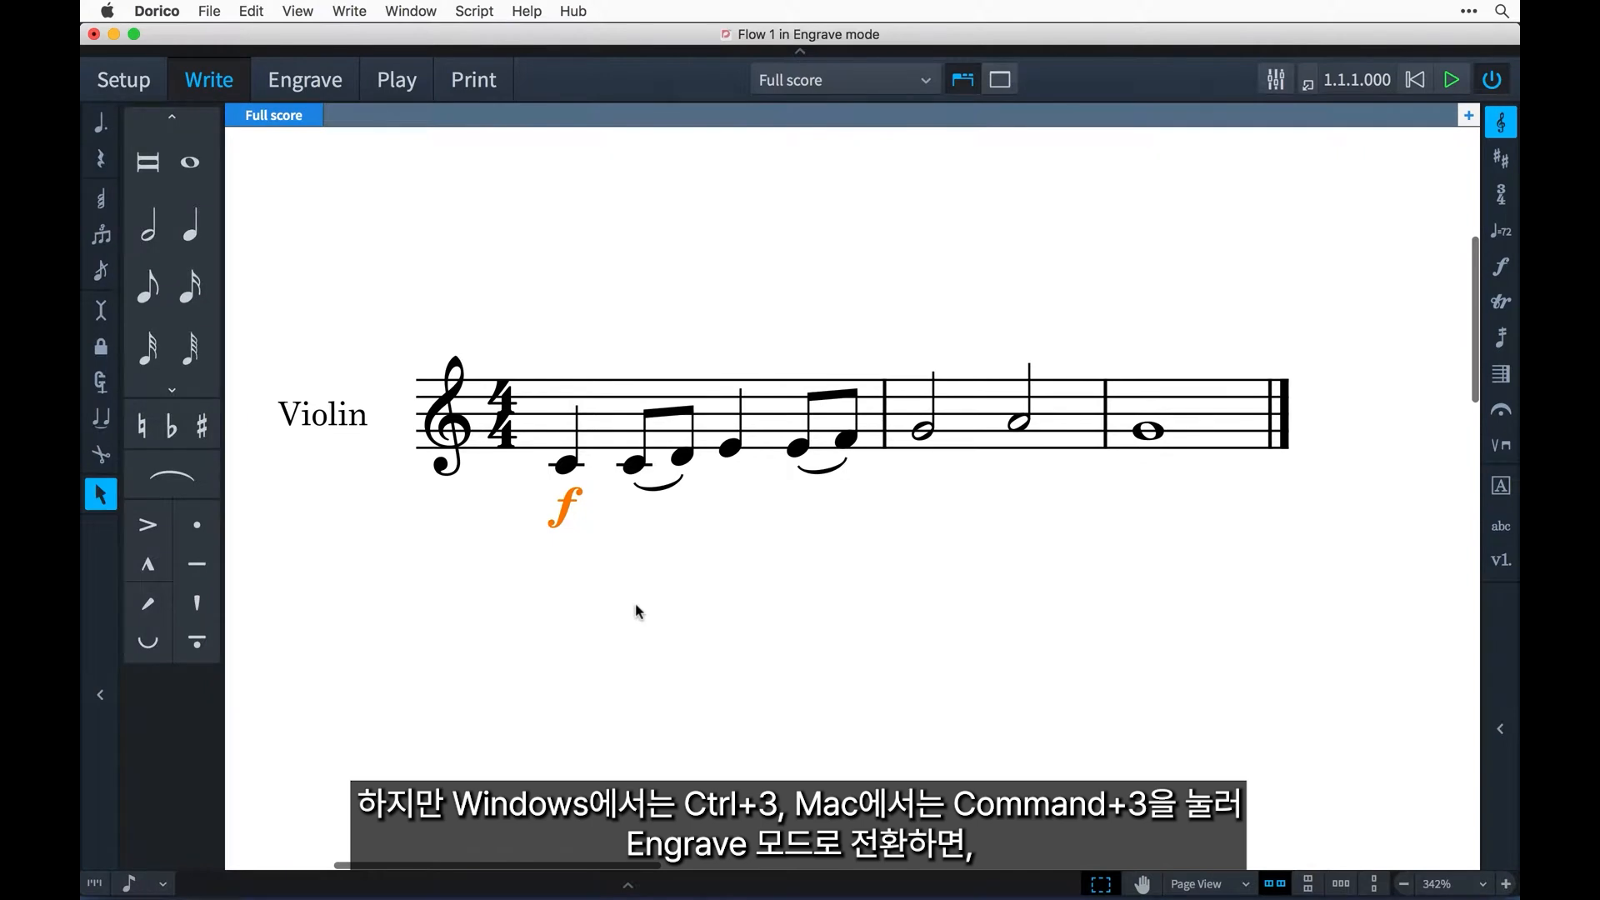
# Step: In Engrave mode, try repositioning the forte far away from its note and bring it back beneath the first C
pyautogui.press('super+3')
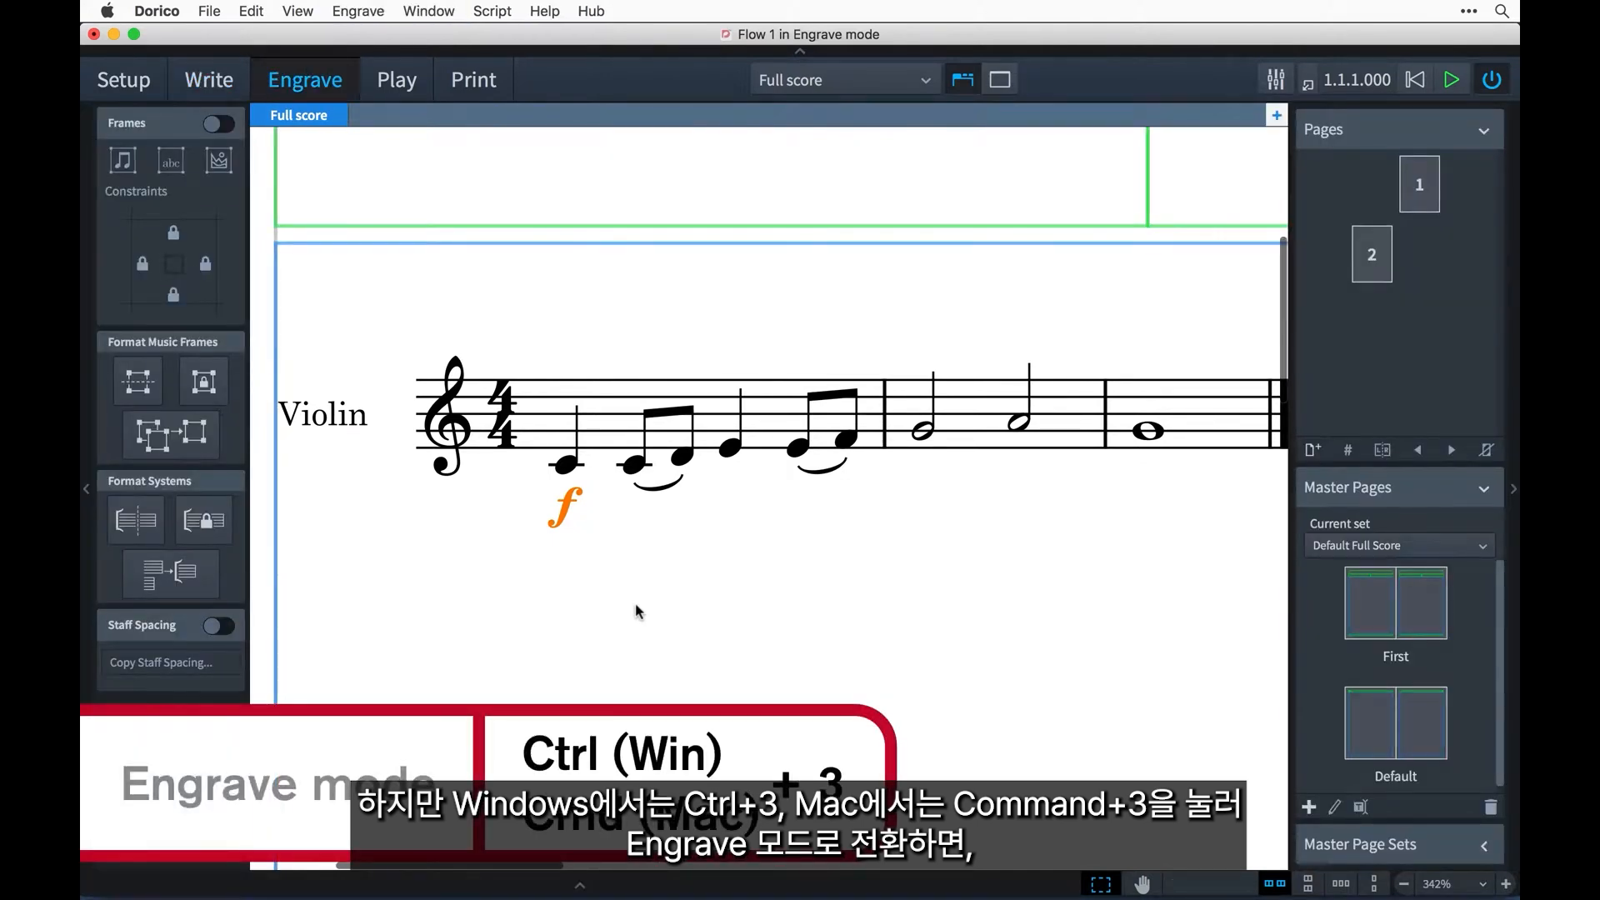
pyautogui.moveTo(579, 510); pyautogui.dragTo(724, 507)
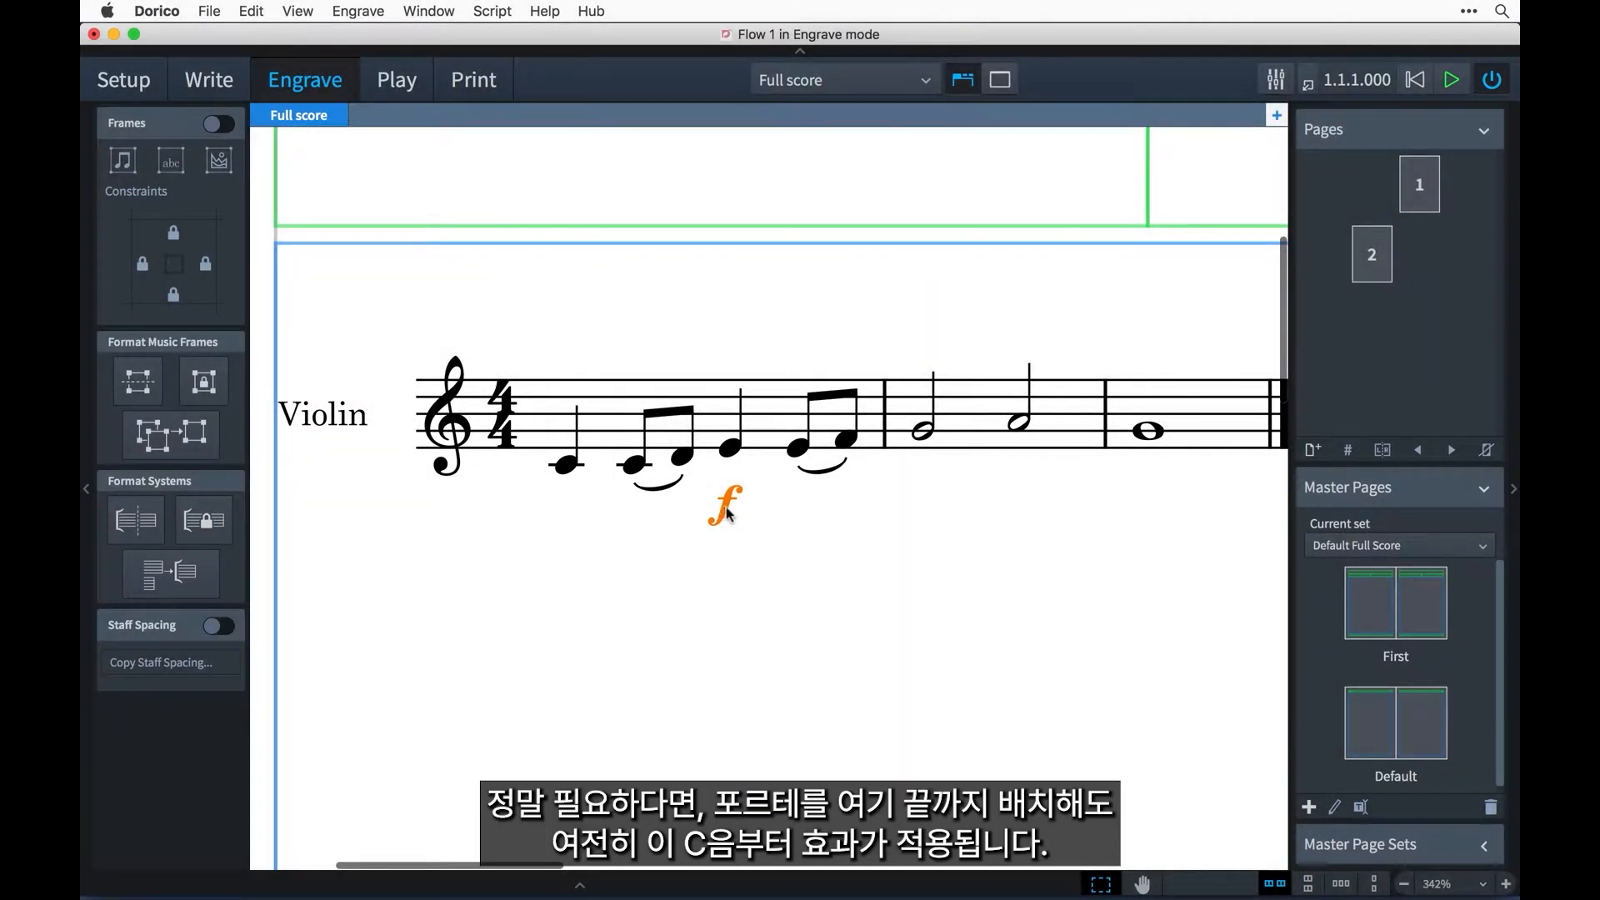
pyautogui.moveTo(733, 516); pyautogui.dragTo(1250, 725)
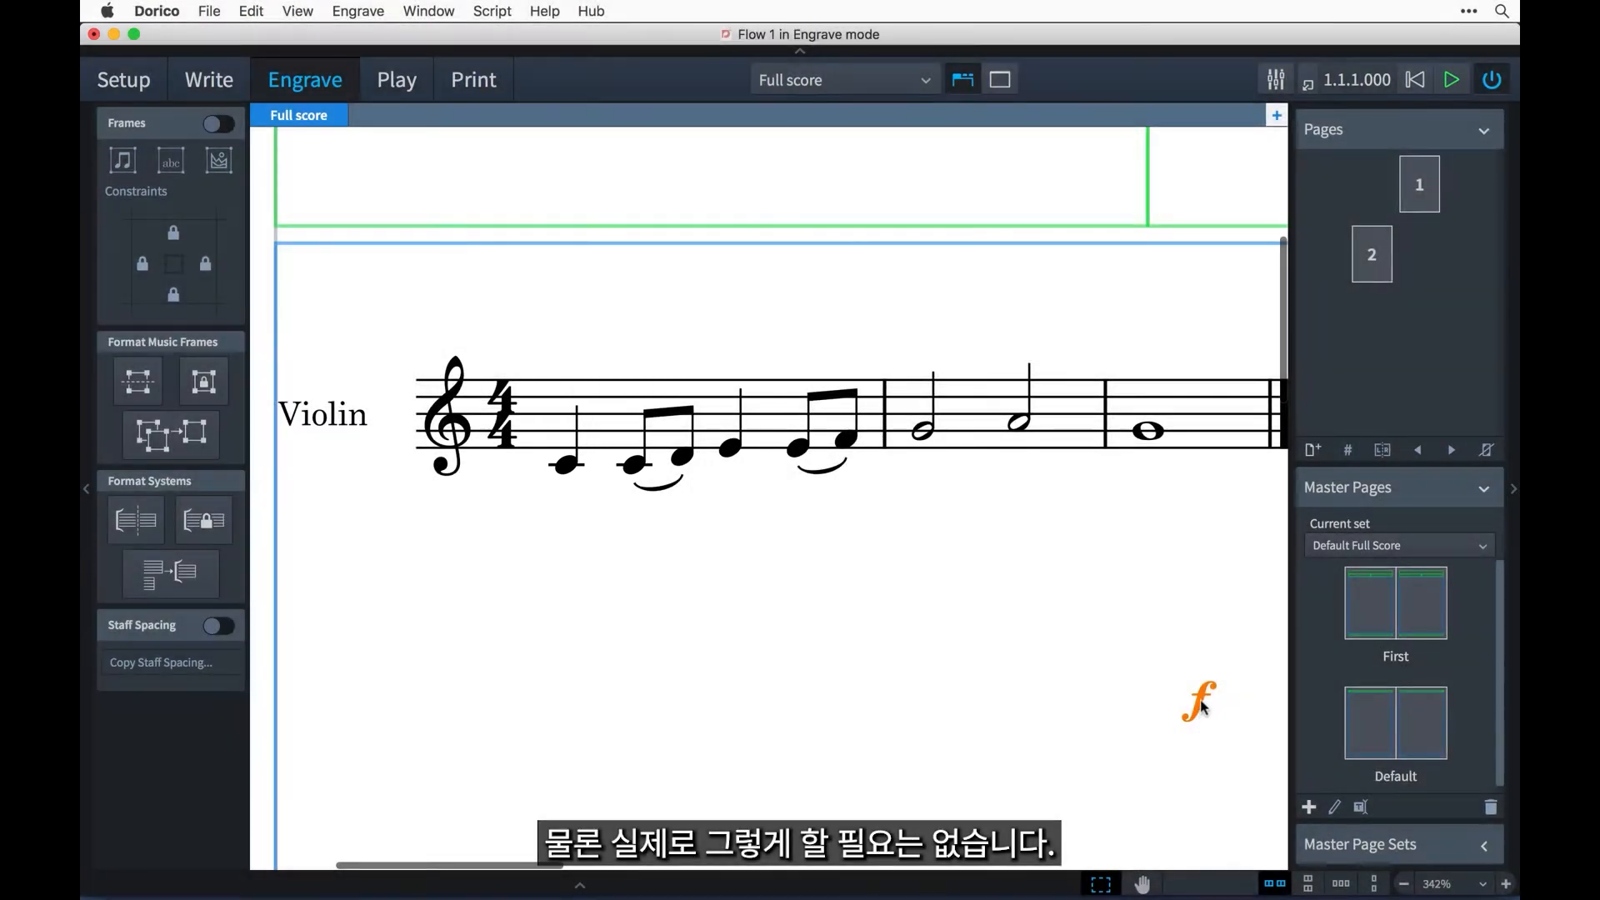
pyautogui.moveTo(1190, 696); pyautogui.dragTo(562, 510)
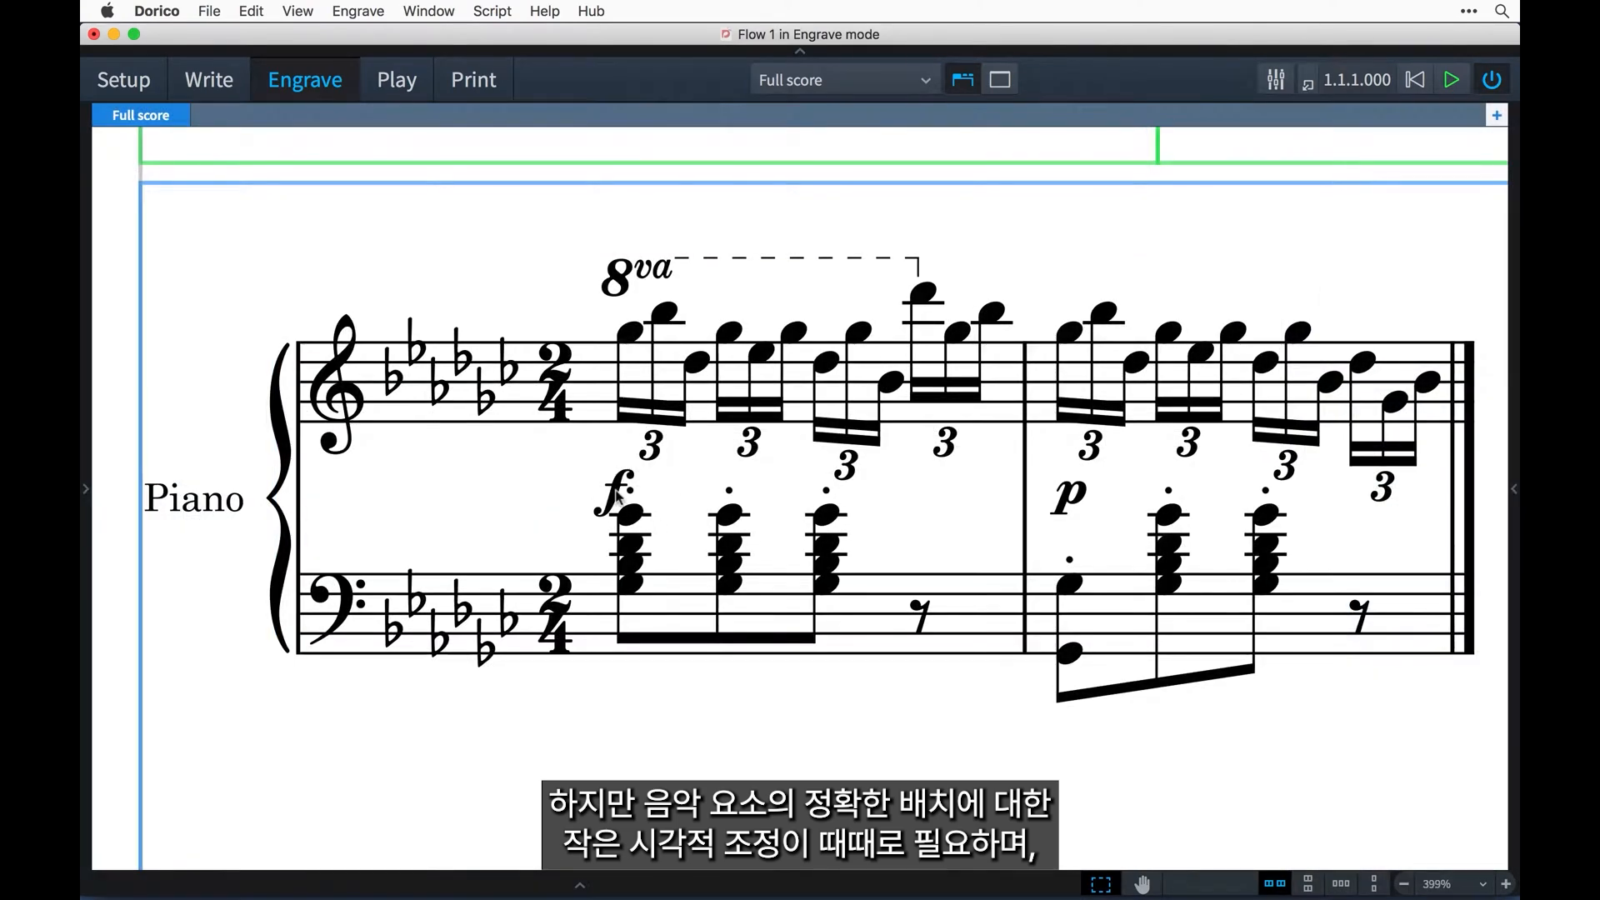
# Step: Nudge the forte between the piano staves slightly up and to the left, clear of the staccato dot
pyautogui.moveTo(617, 497); pyautogui.dragTo(612, 487)
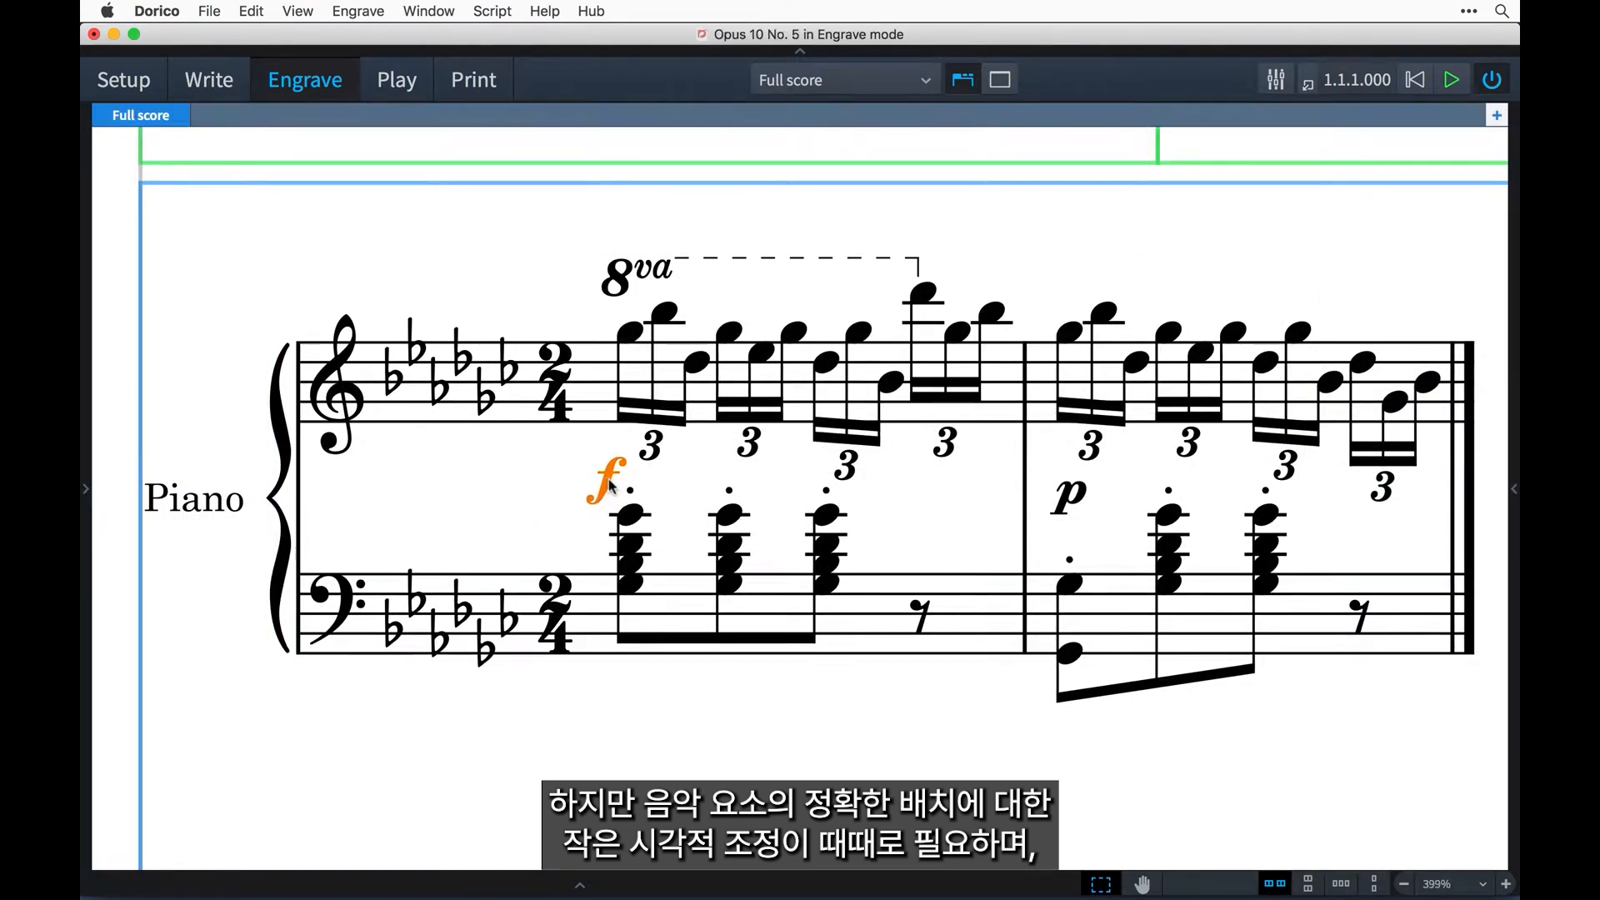
pyautogui.click(657, 495)
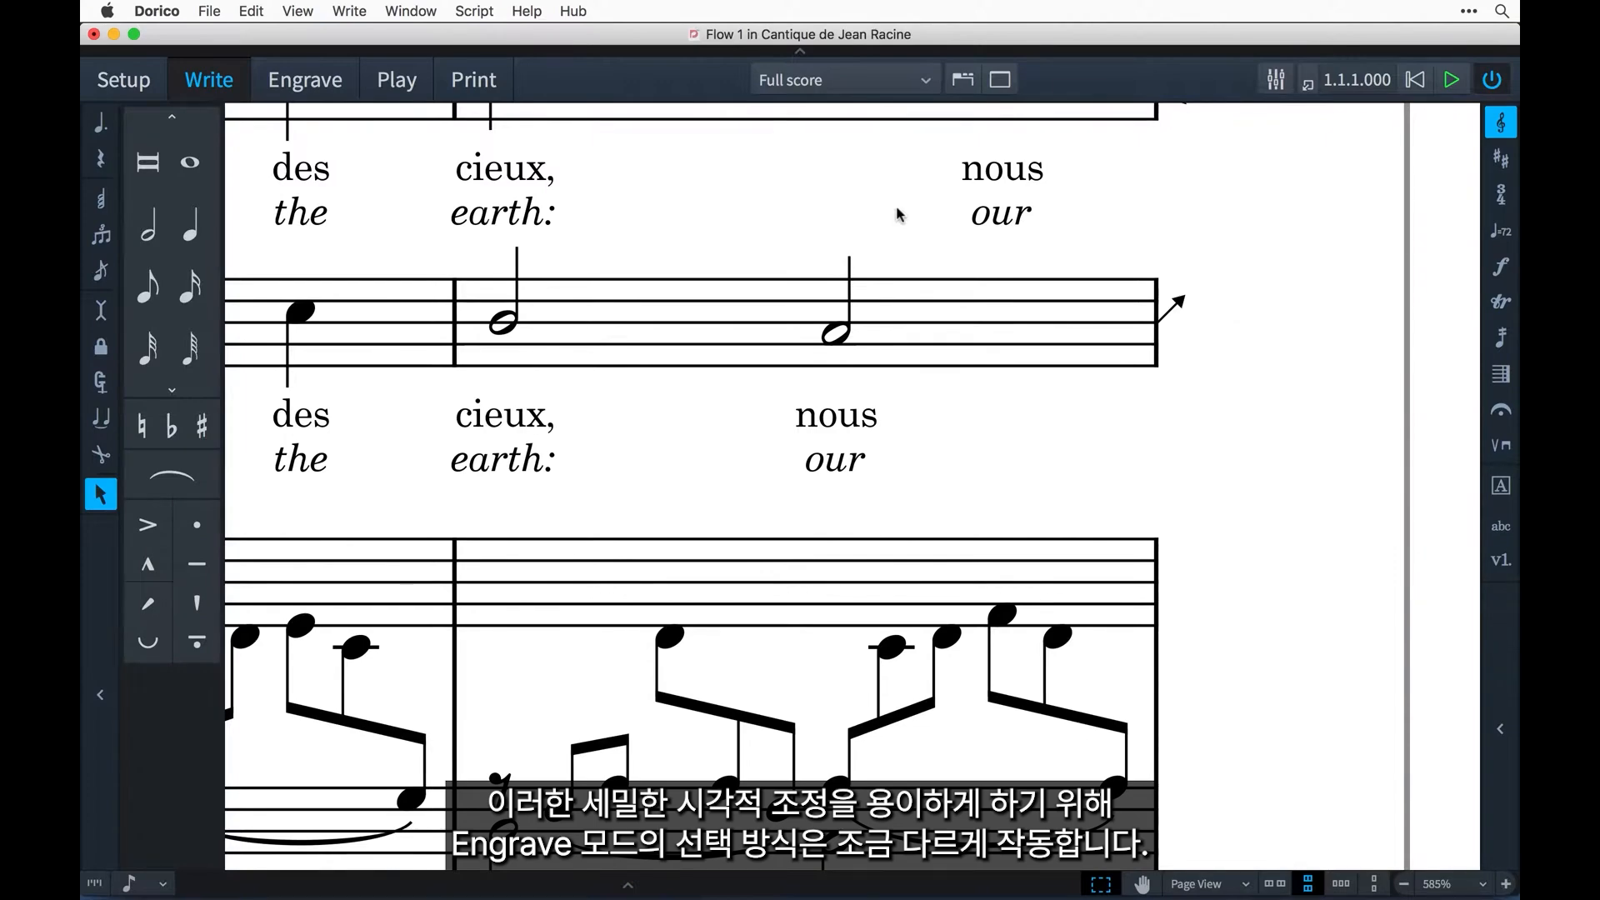
# Step: Lower the vocal staff's last half note by a step and shorten it to a quarter note, restoring its pitch and duration each time
pyautogui.click(849, 265)
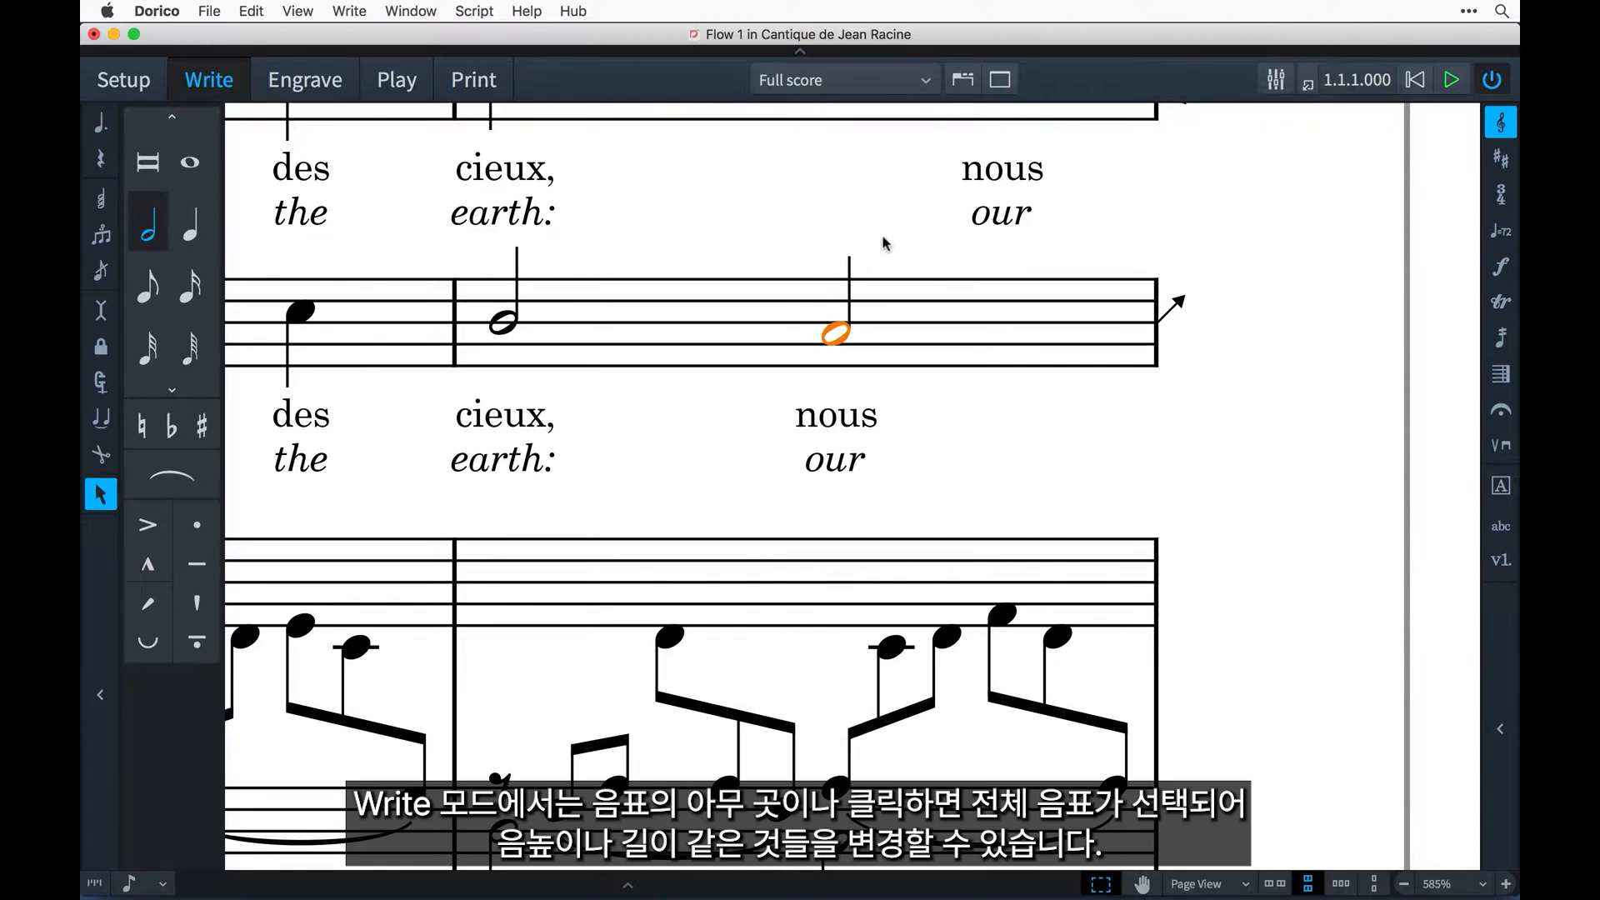
pyautogui.hotkey('alt', 'Down')
pyautogui.hotkey('alt', 'Up')
pyautogui.press('6')
pyautogui.press('7')
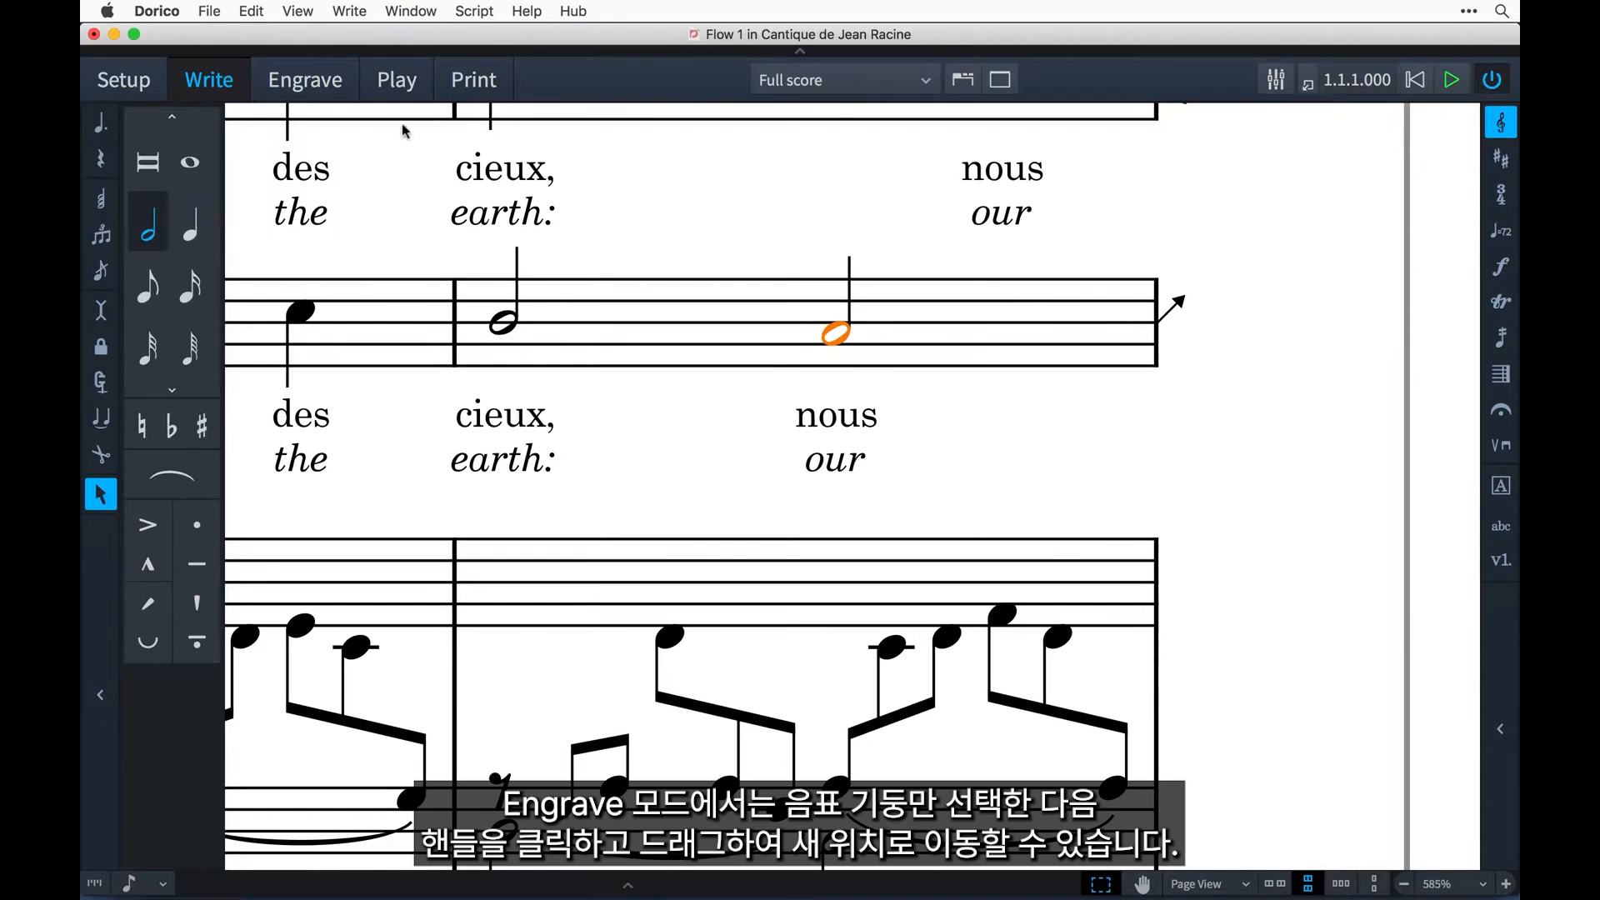
# Step: Switch to Engrave mode, select only the stem of the vocal staff's last half note and extend it slightly upward
pyautogui.click(344, 85)
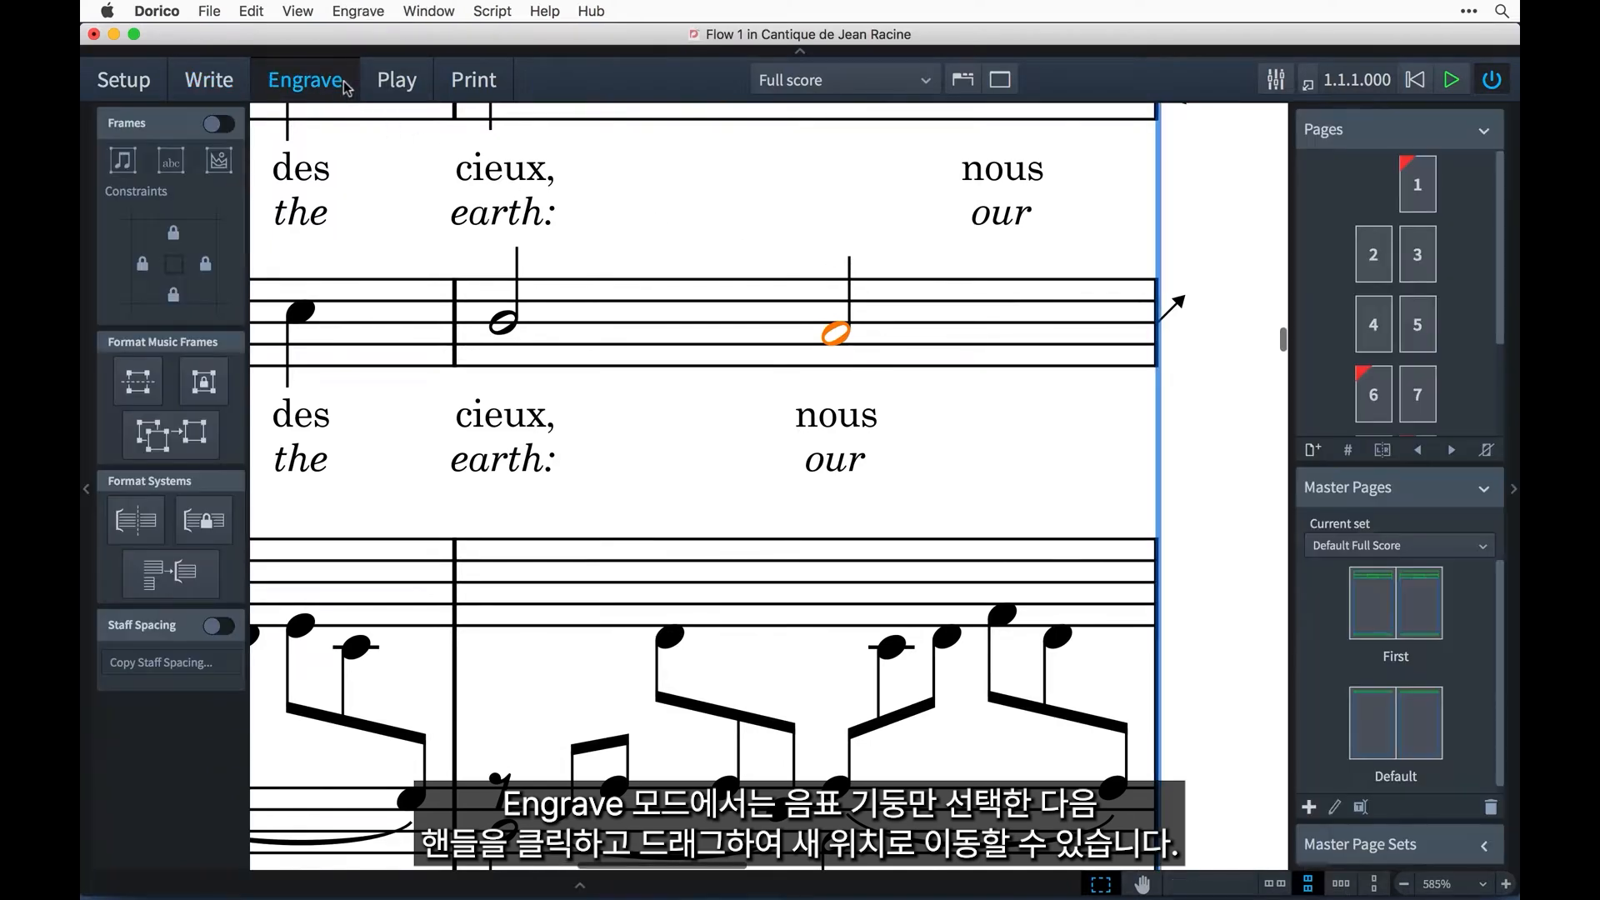
pyautogui.click(850, 261)
pyautogui.moveTo(849, 258)
pyautogui.mouseDown()
pyautogui.moveTo(850, 215)
pyautogui.moveTo(859, 254)
pyautogui.mouseUp()
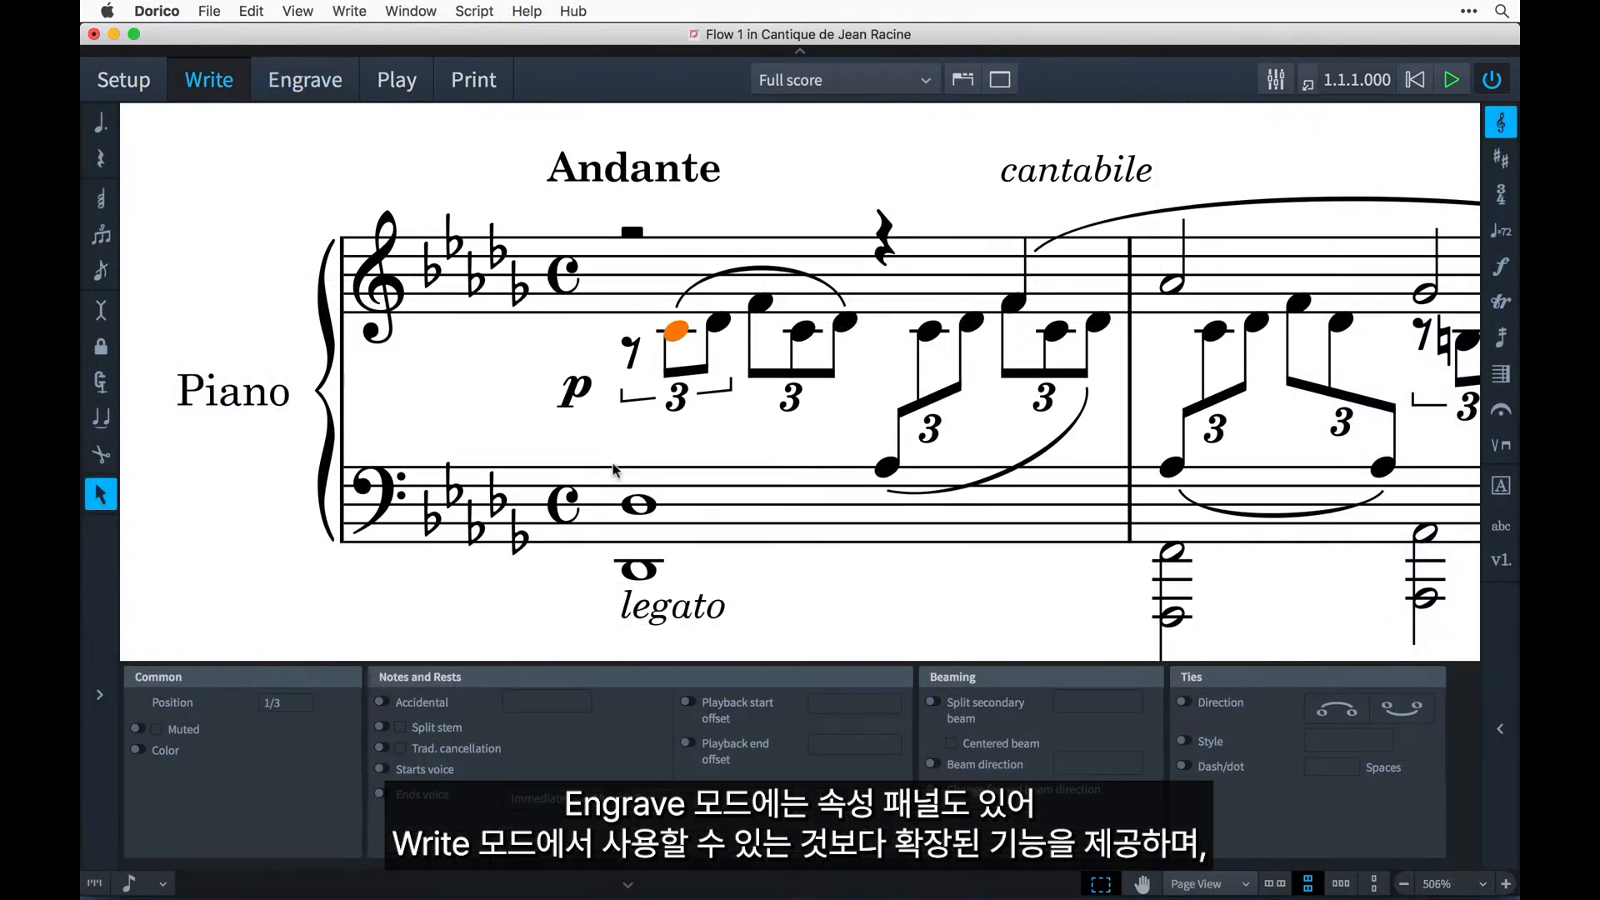
# Step: Switch to Engrave mode and examine the full range of properties available for the selected piano note
pyautogui.press('super+3')
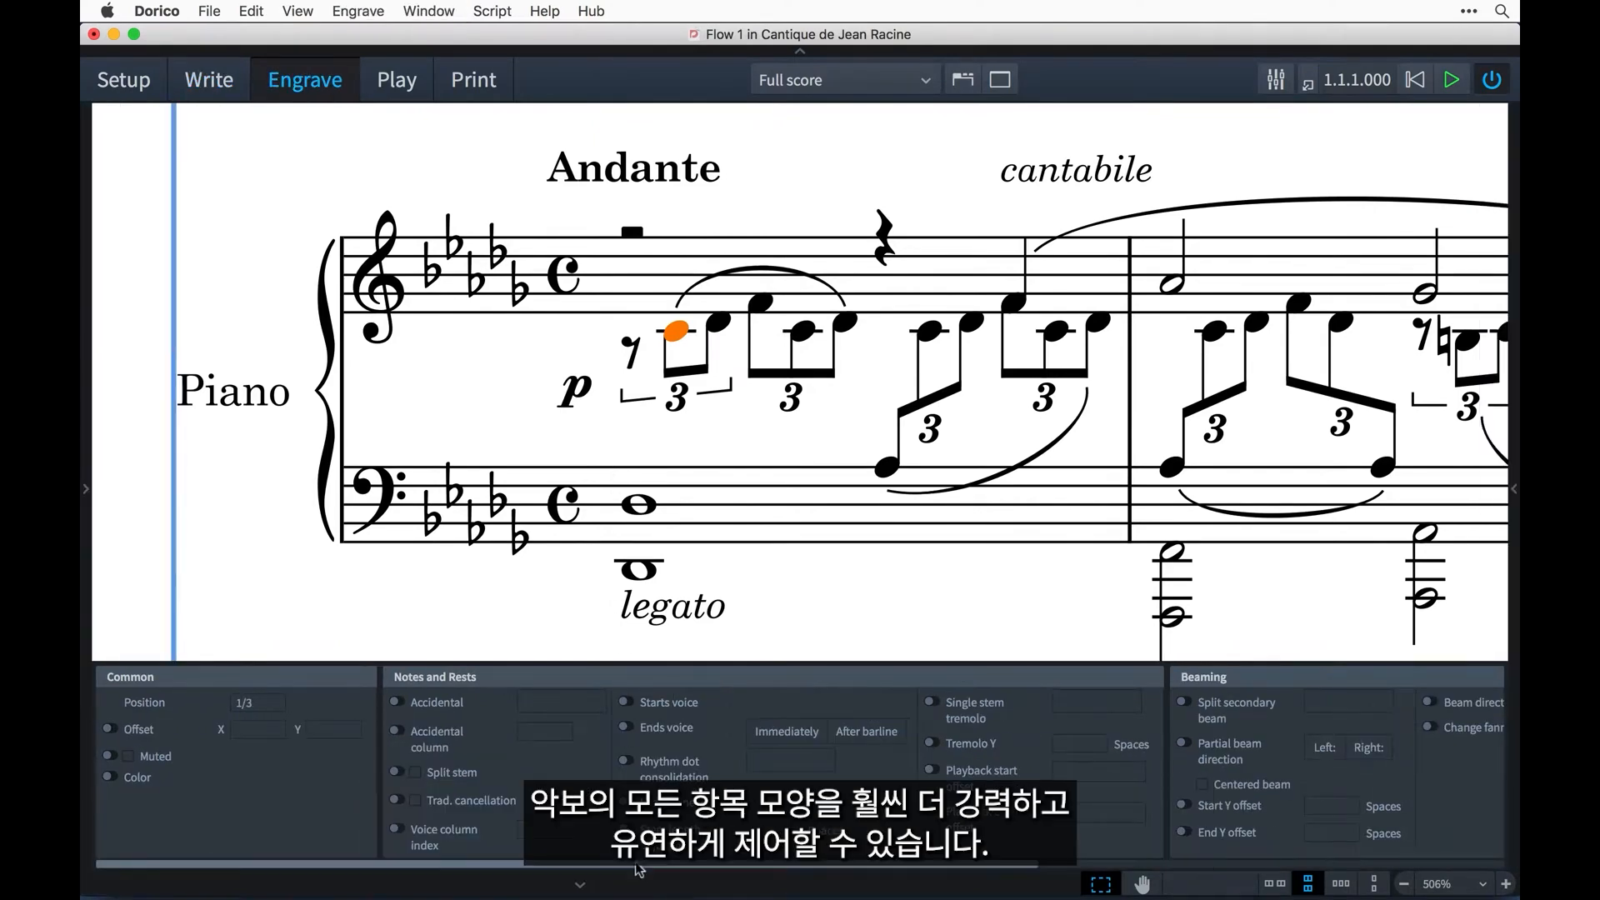
pyautogui.moveTo(638, 869); pyautogui.dragTo(1037, 875)
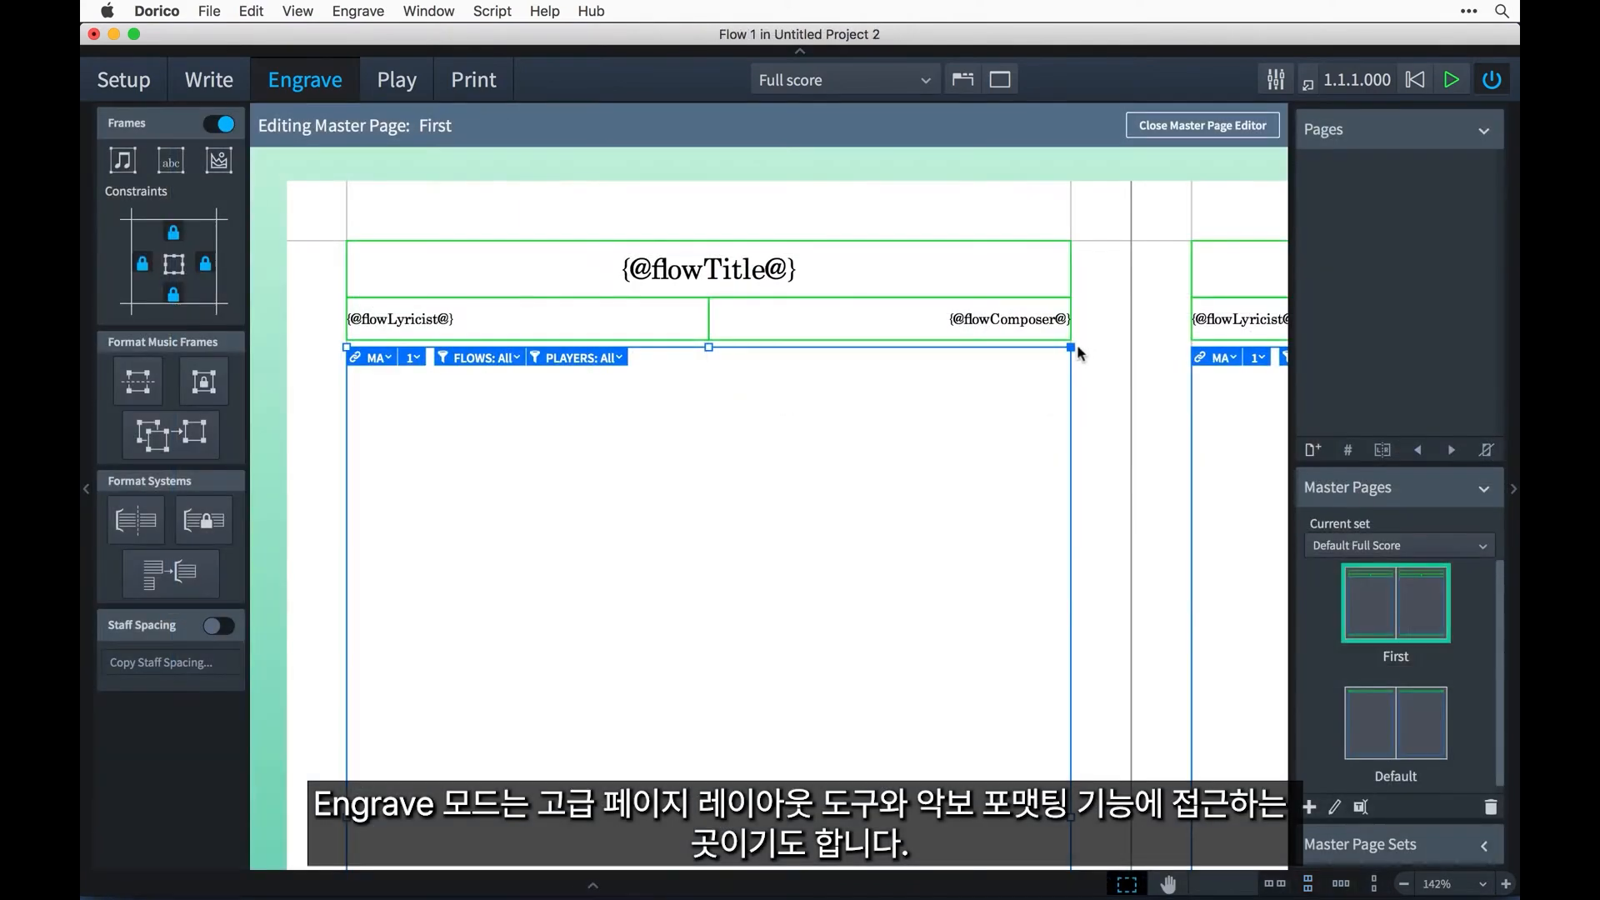
# Step: Shrink the music frame on the First master page by moving its upper-right corner inward and down
pyautogui.moveTo(1071, 346); pyautogui.dragTo(897, 442)
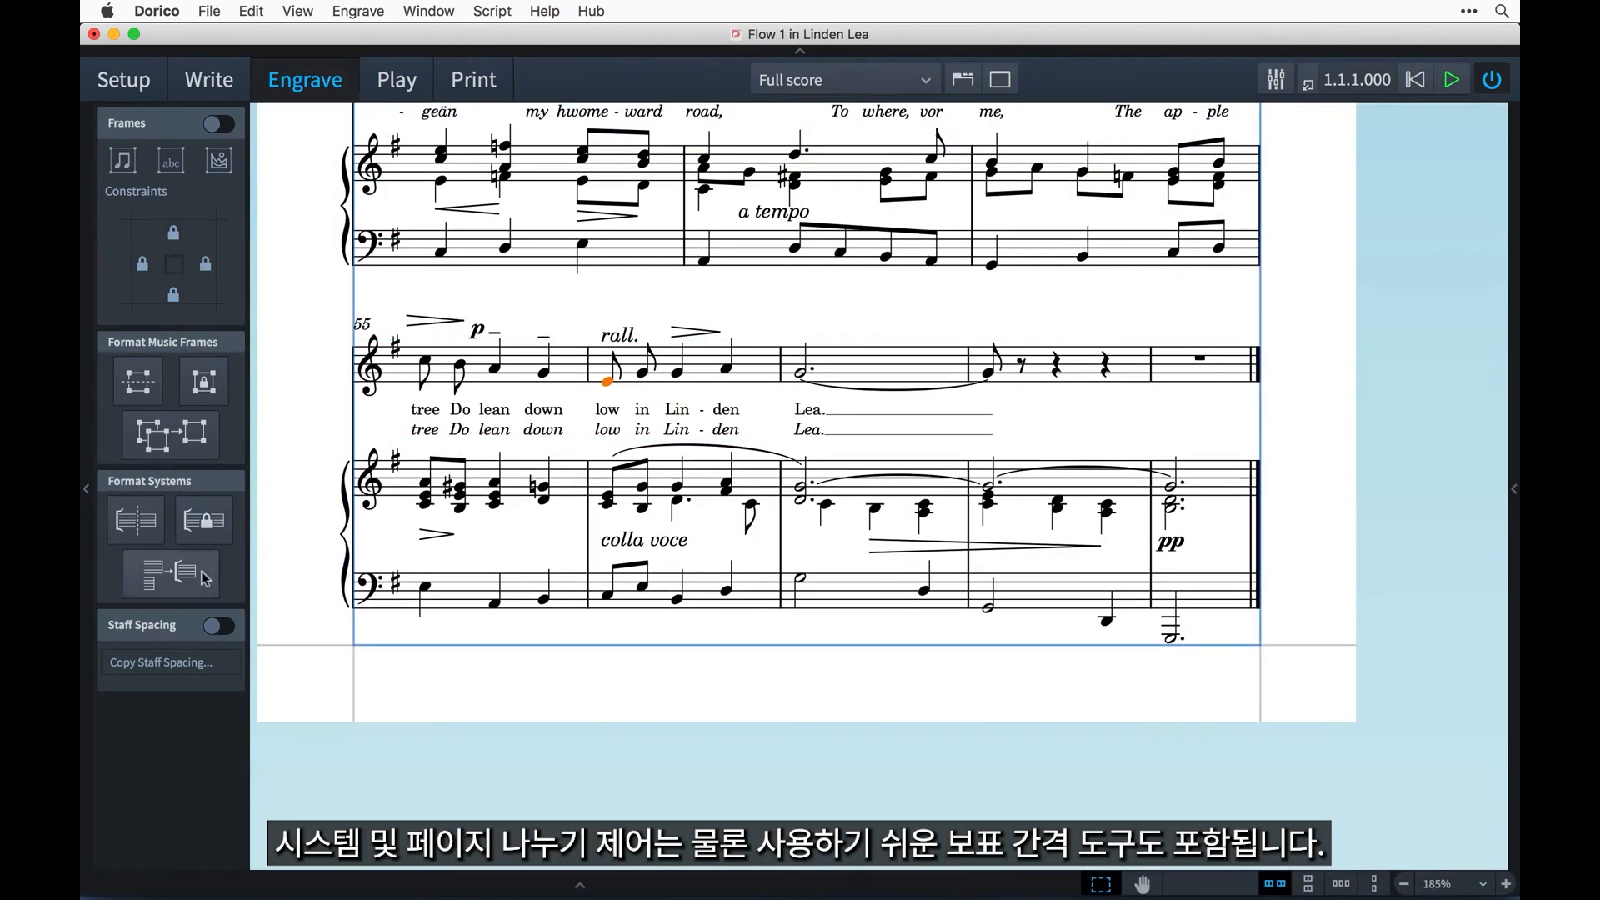
# Step: Insert a system break at bar 56, then enable staff spacing and raise the bottom piano staff to about 14.1 mm from the staff above
pyautogui.click(145, 525)
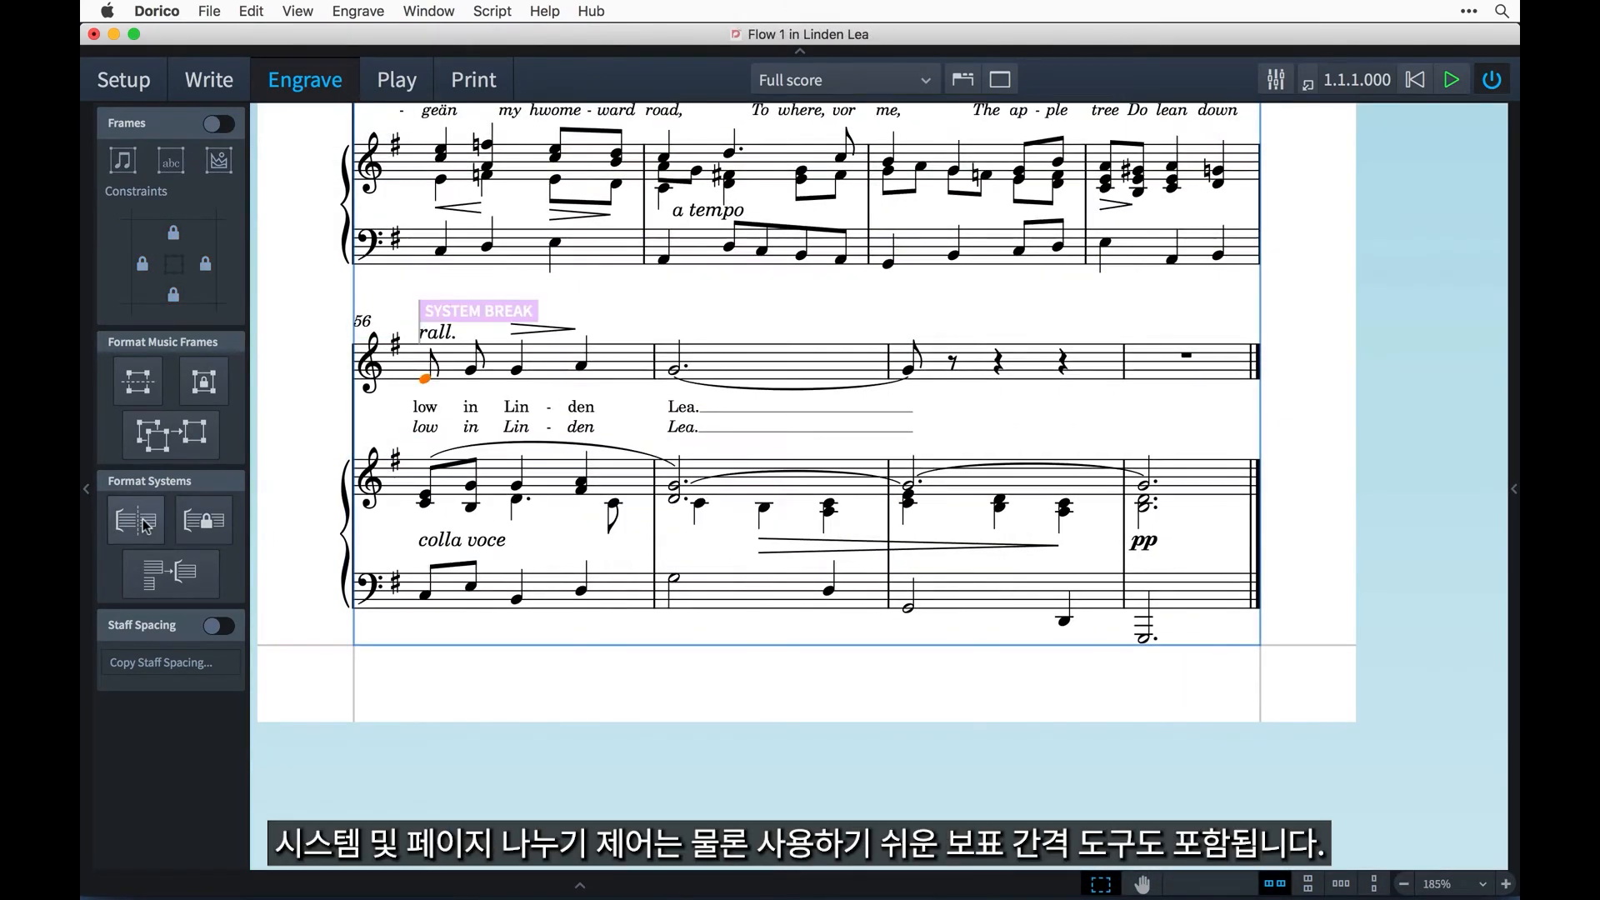
pyautogui.click(218, 629)
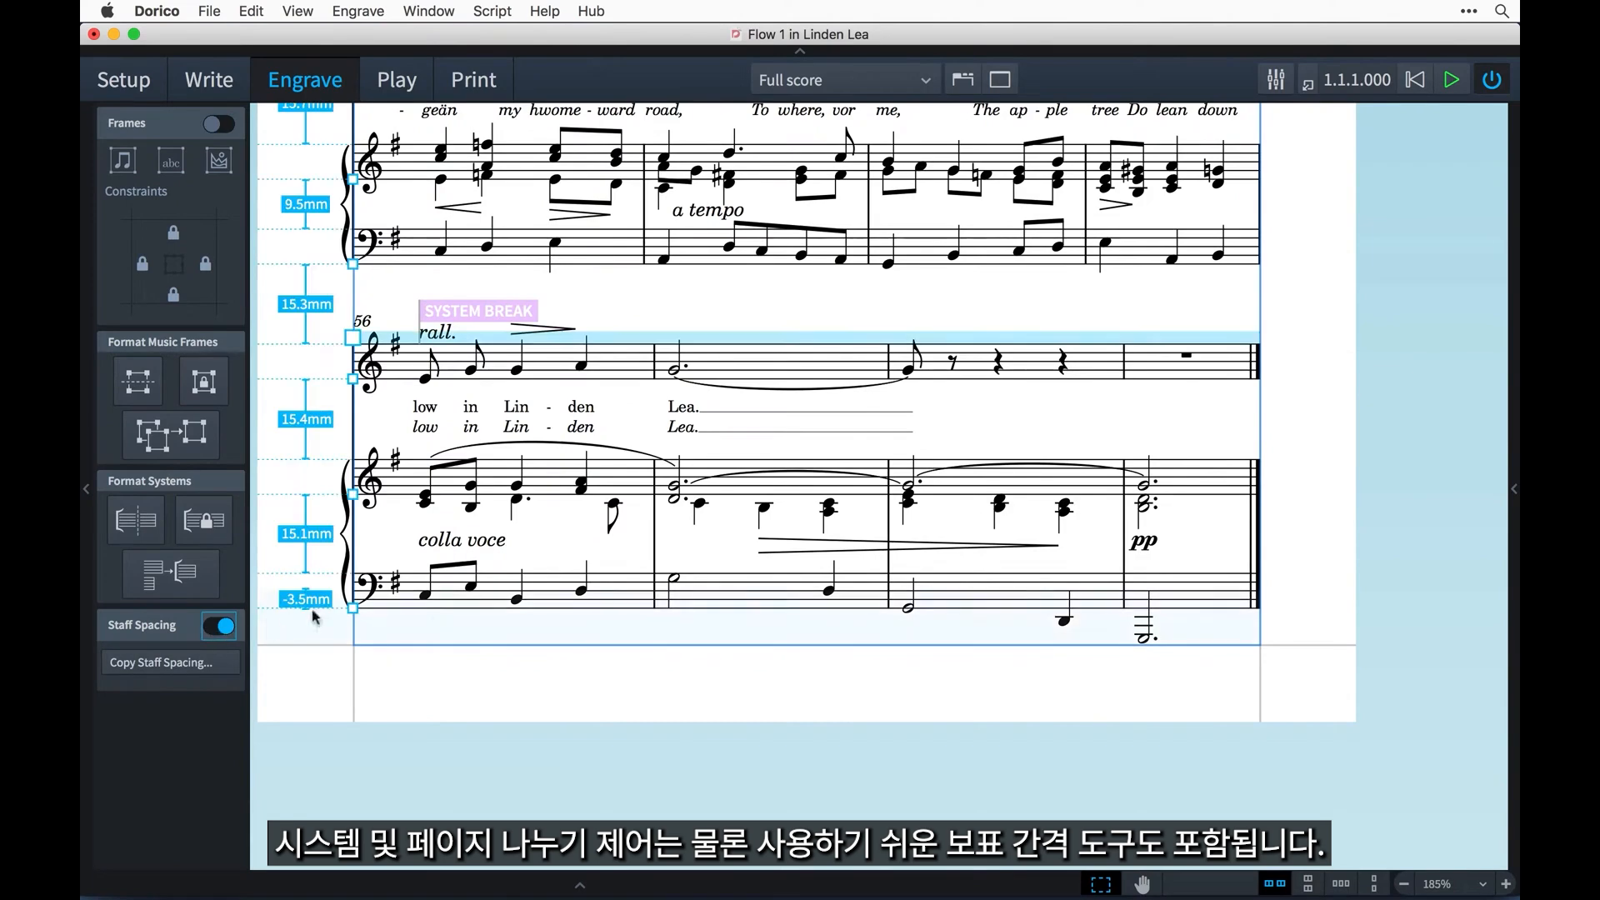
pyautogui.moveTo(479, 593); pyautogui.dragTo(479, 589)
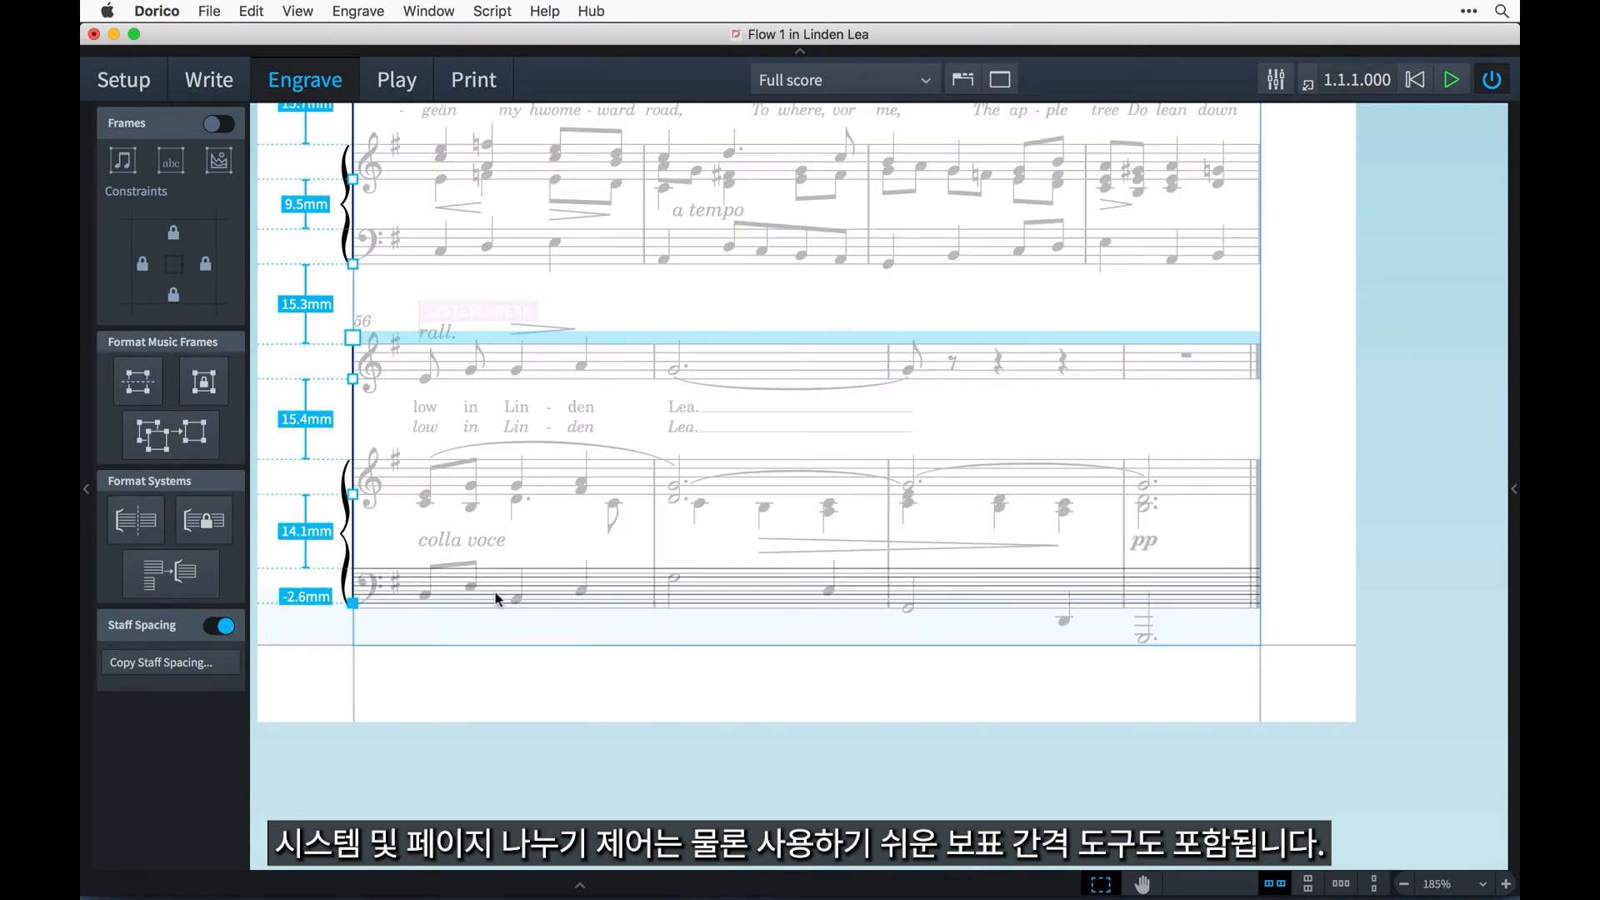